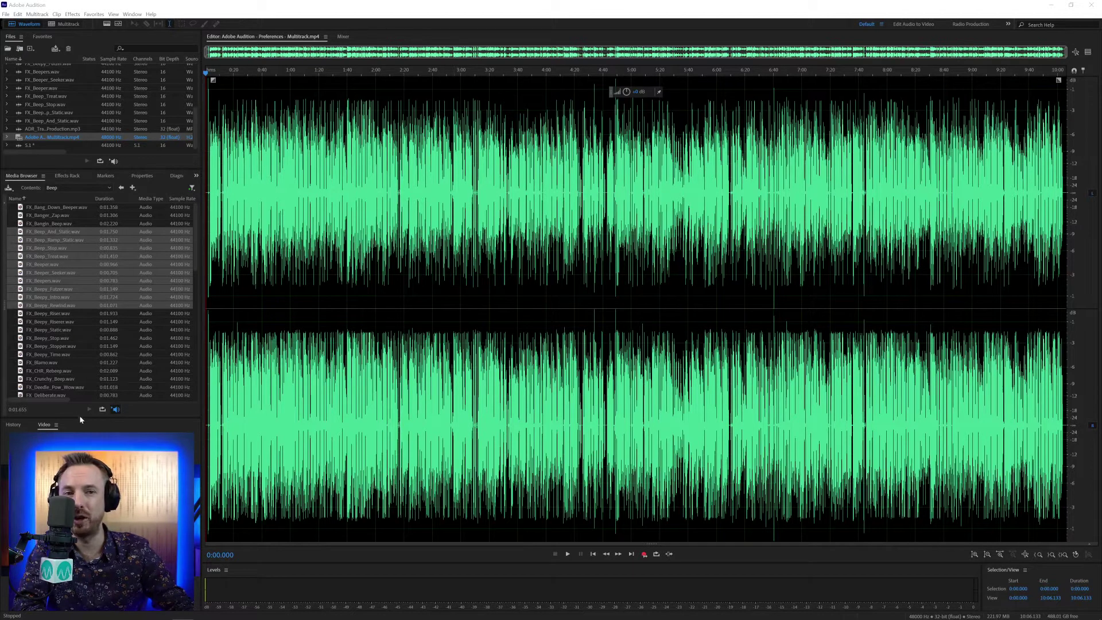
Step: Put the playhead at 0:02.424 and float the Video panel as its own window
{"action": "left_click", "coordinate": [209, 74]}
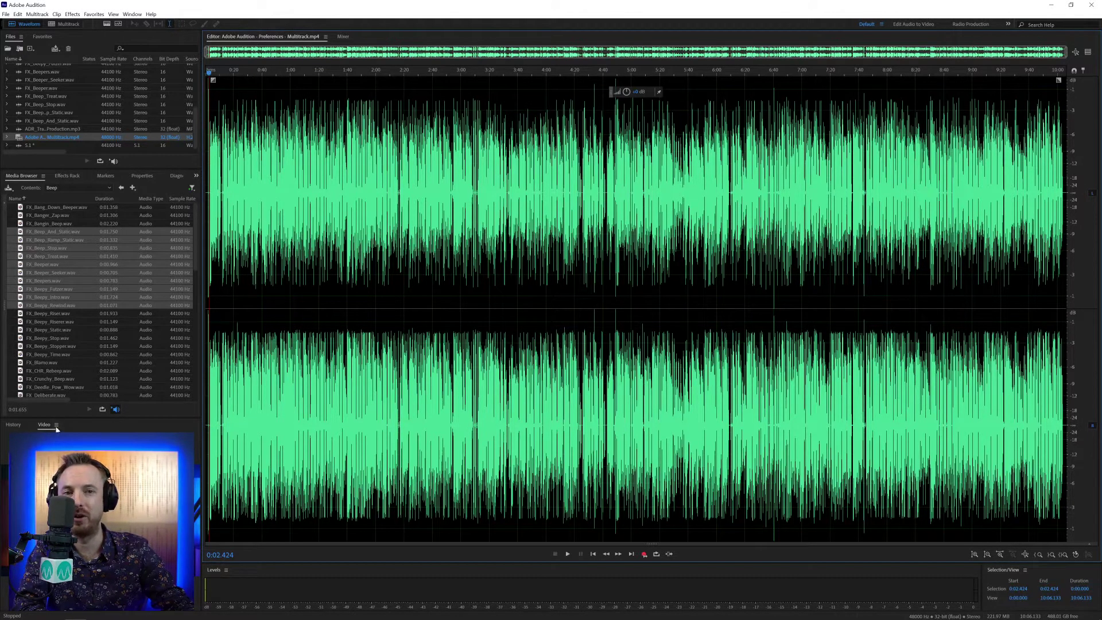
{"action": "left_click_drag", "start_coordinate": [44, 425], "coordinate": [505, 343]}
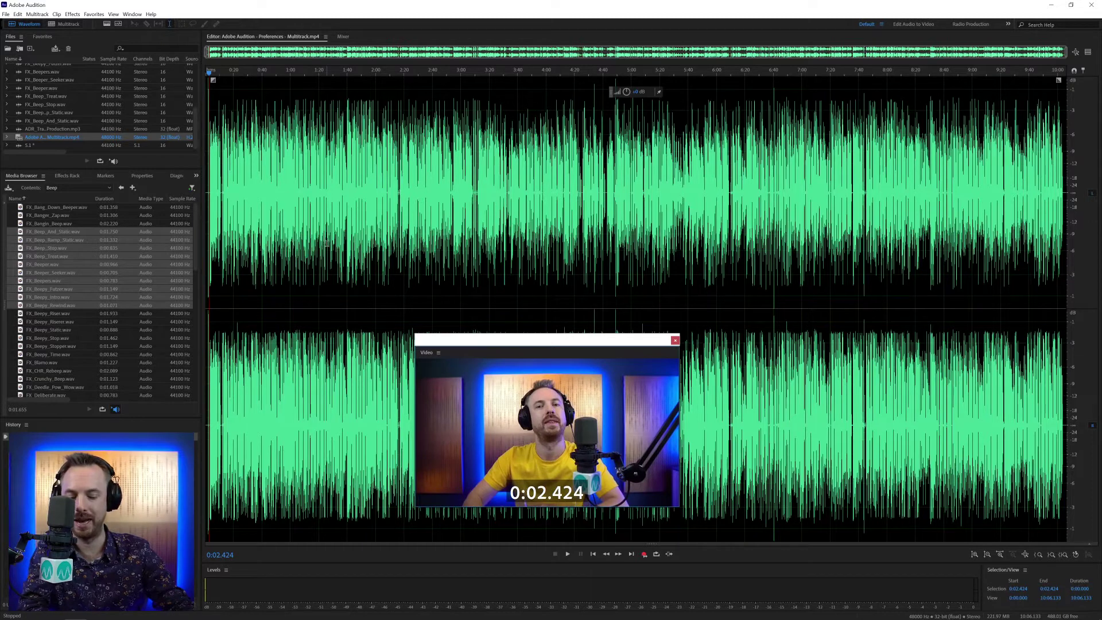
Step: In Time Display preferences, set the time format to Bars and Beats after briefly trying Custom (12 fps)
{"action": "key", "text": "ctrl+k"}
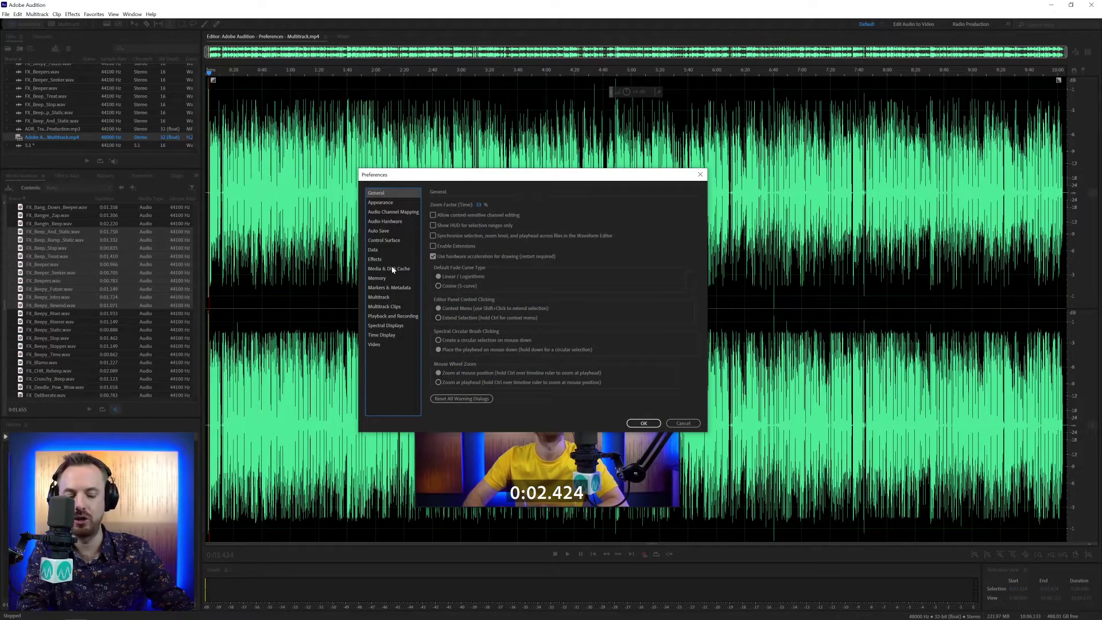
{"action": "left_click", "coordinate": [390, 335]}
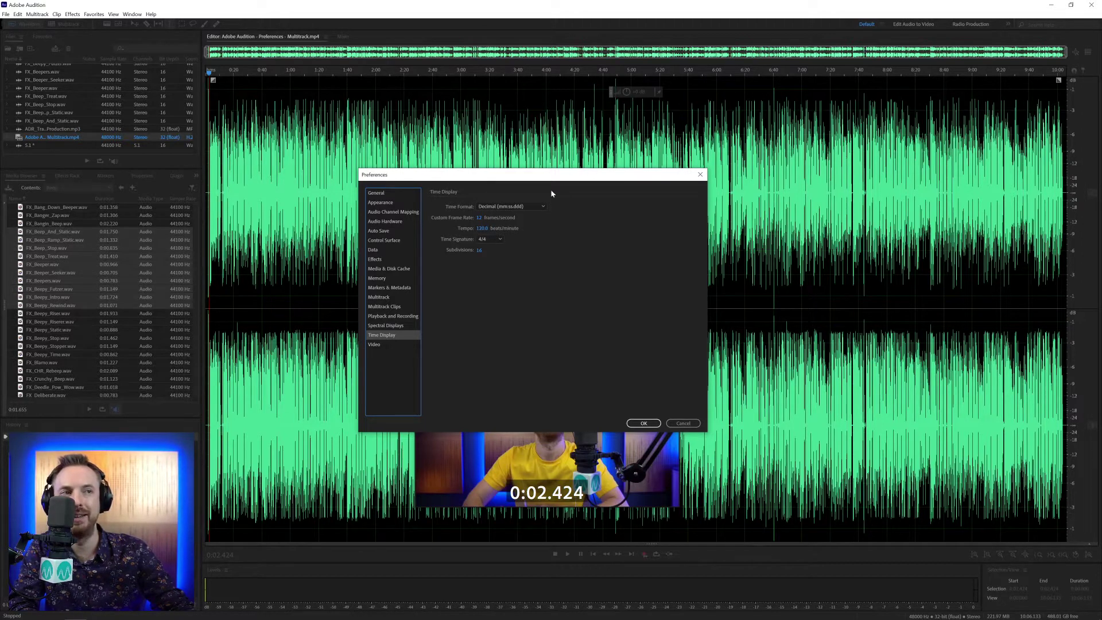
{"action": "left_click", "coordinate": [515, 207]}
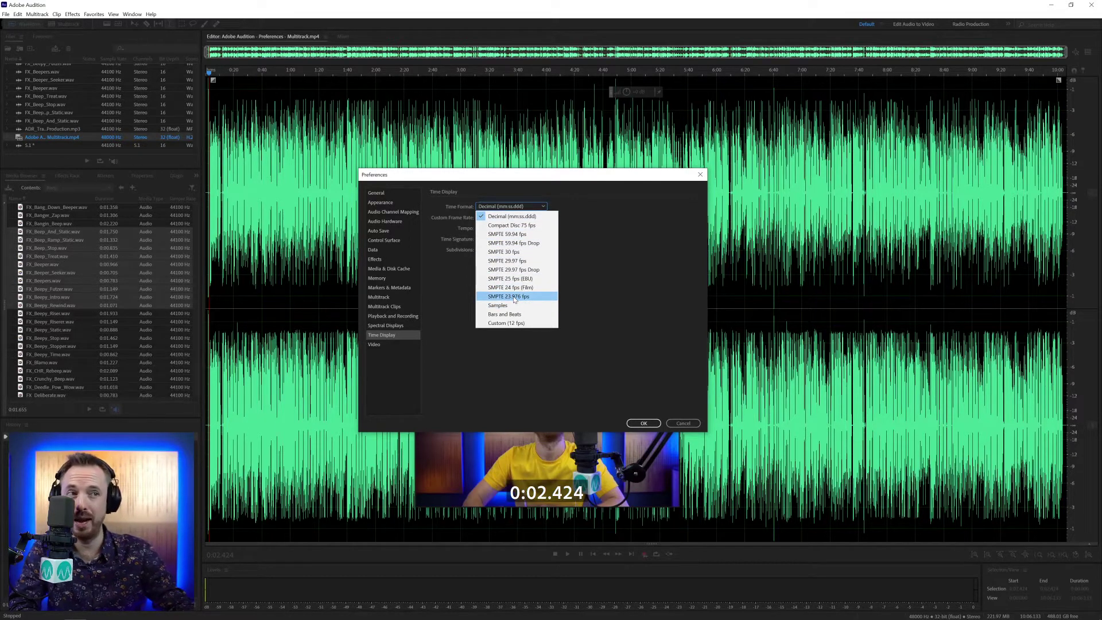
{"action": "left_click", "coordinate": [511, 314]}
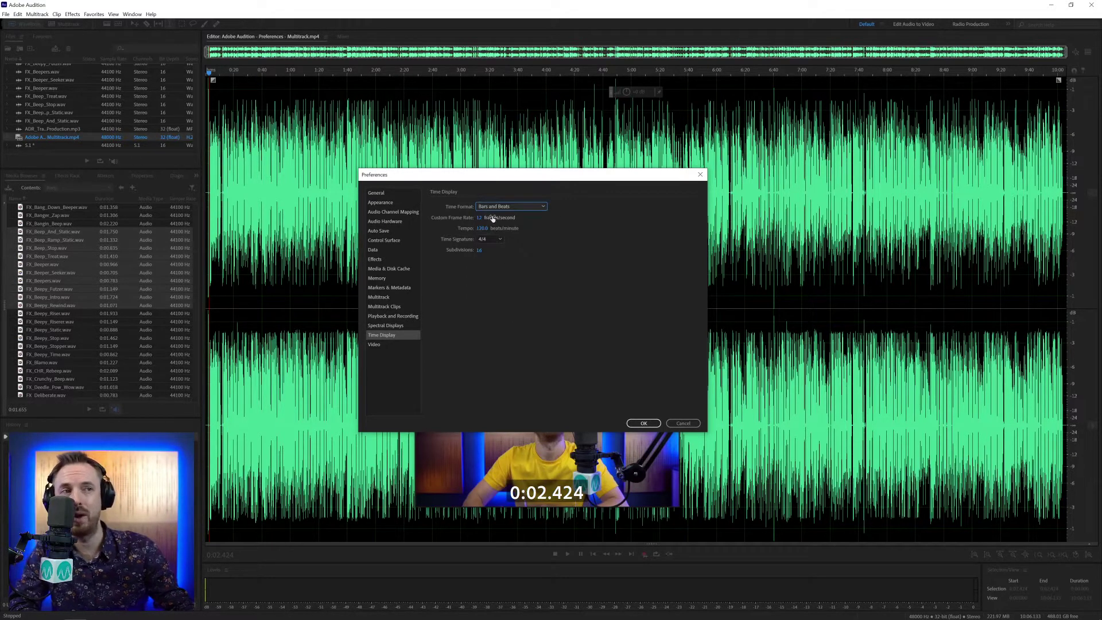
{"action": "left_click", "coordinate": [511, 206]}
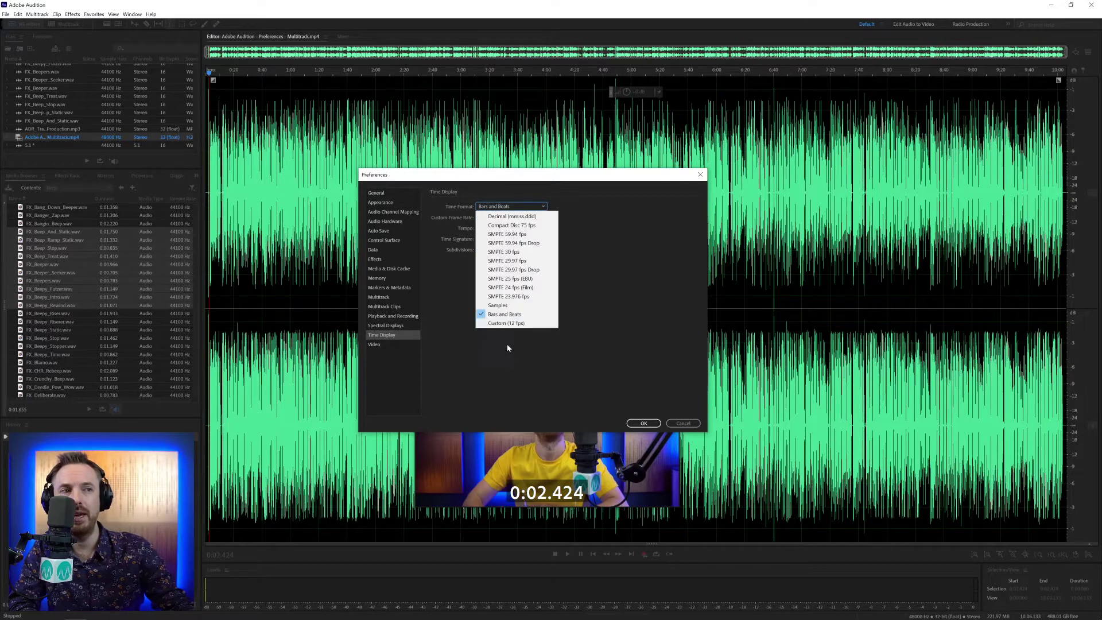
{"action": "left_click", "coordinate": [439, 228]}
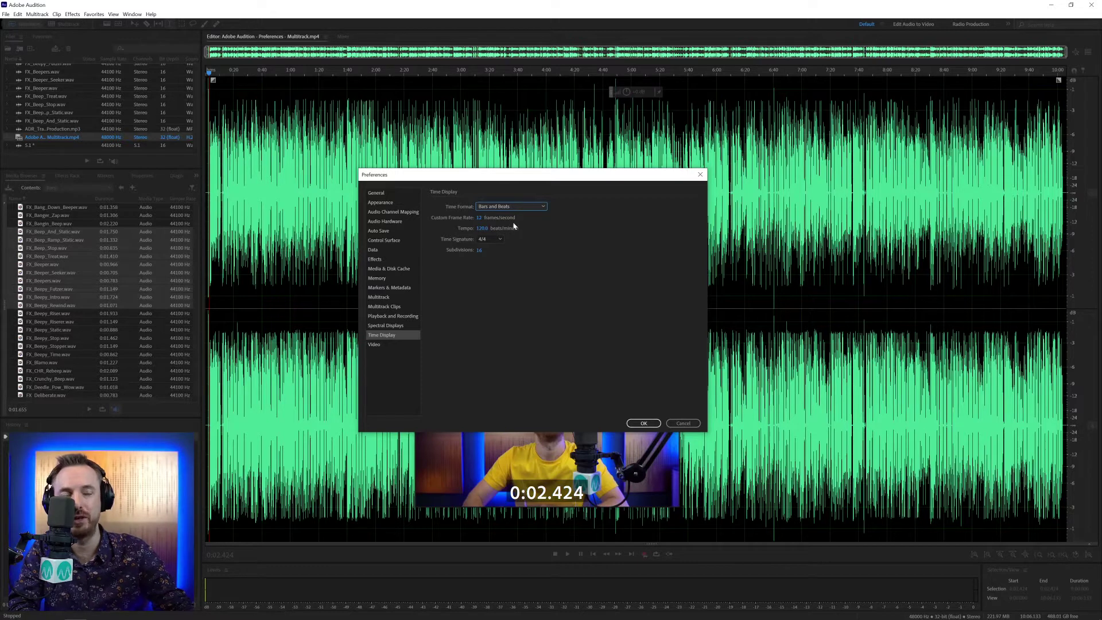
{"action": "left_click", "coordinate": [510, 207]}
{"action": "left_click", "coordinate": [504, 325]}
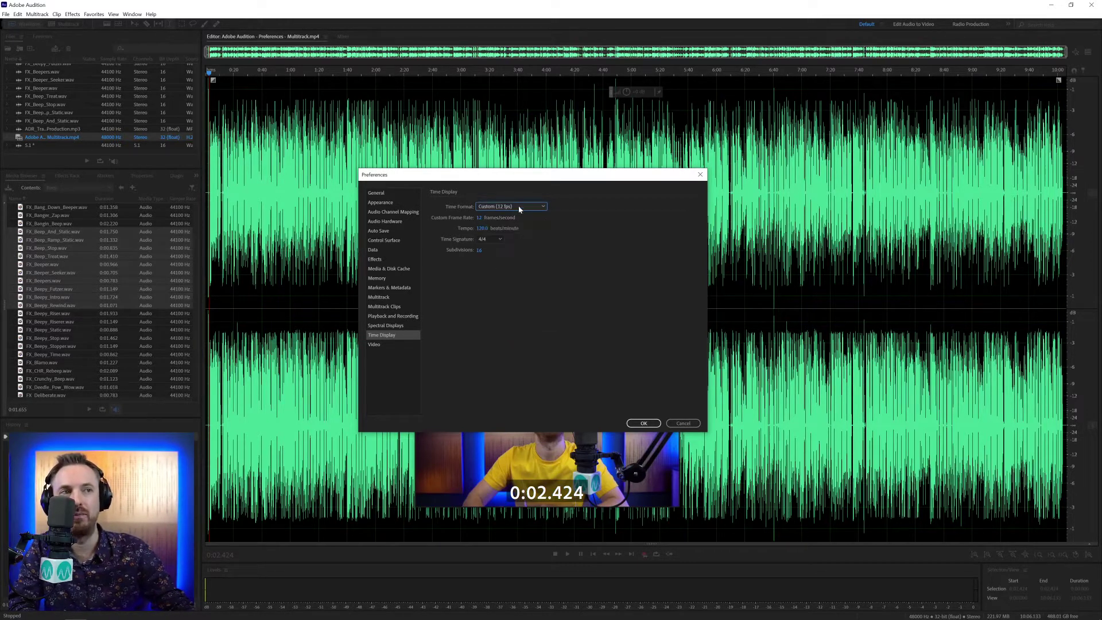
{"action": "left_click", "coordinate": [499, 206]}
{"action": "left_click", "coordinate": [502, 315]}
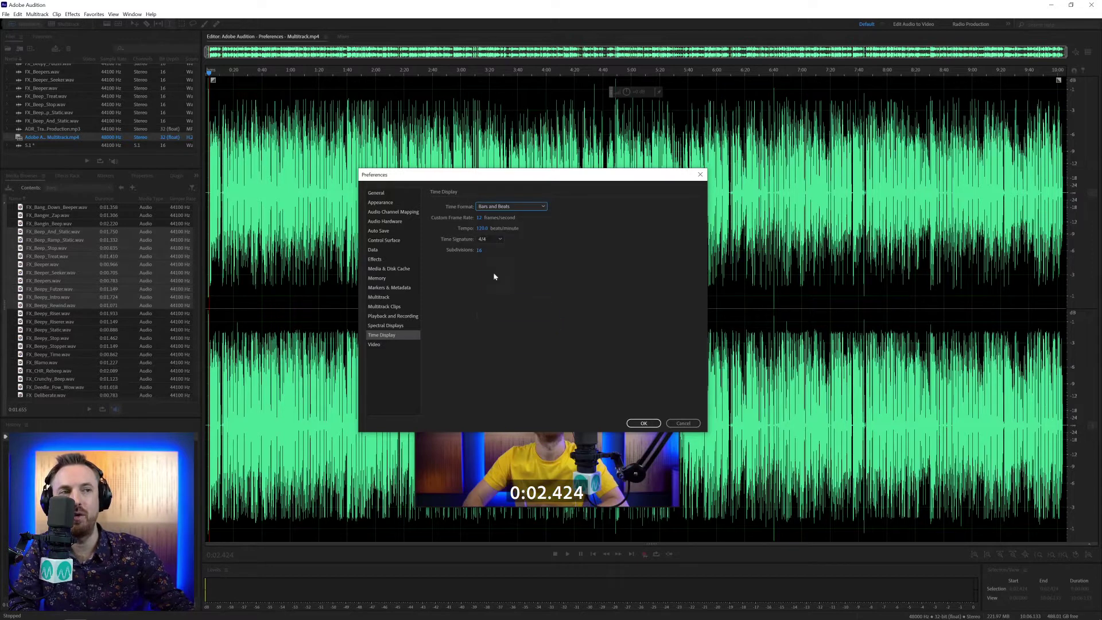
Step: Set the tempo to 138 and apply the preferences
{"action": "left_click", "coordinate": [482, 229]}
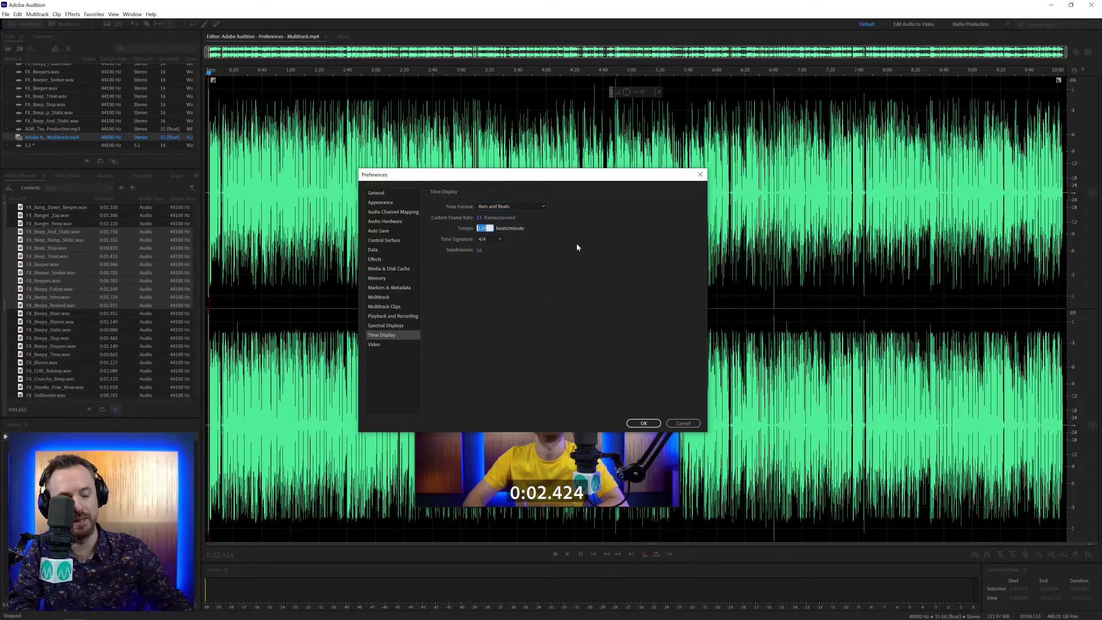
{"action": "type", "text": "138"}
{"action": "key", "text": "Return"}
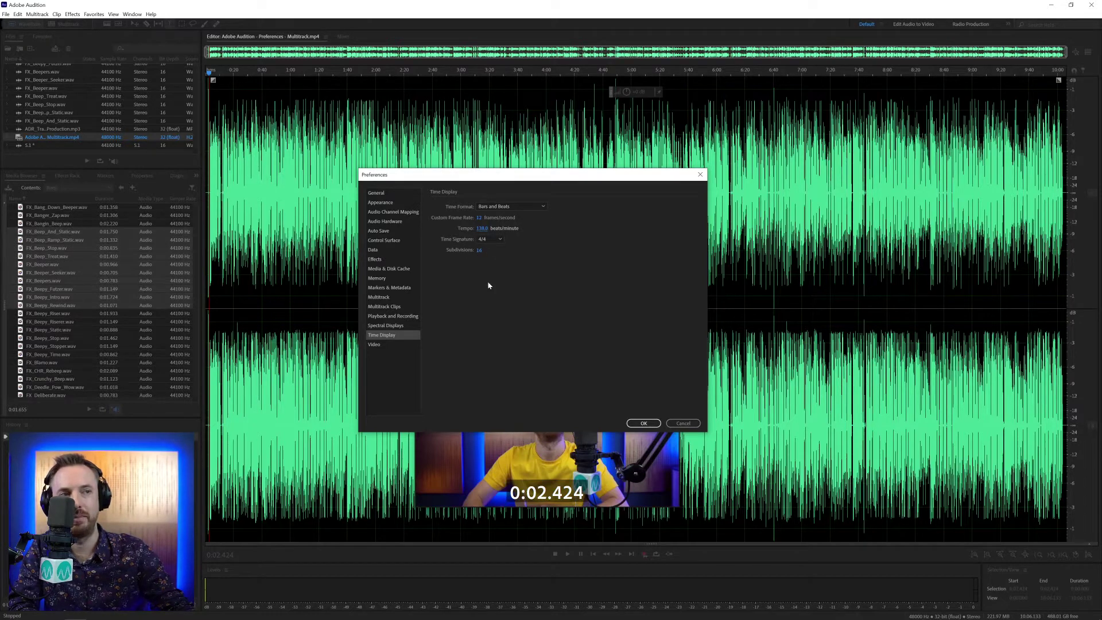
{"action": "left_click", "coordinate": [642, 423]}
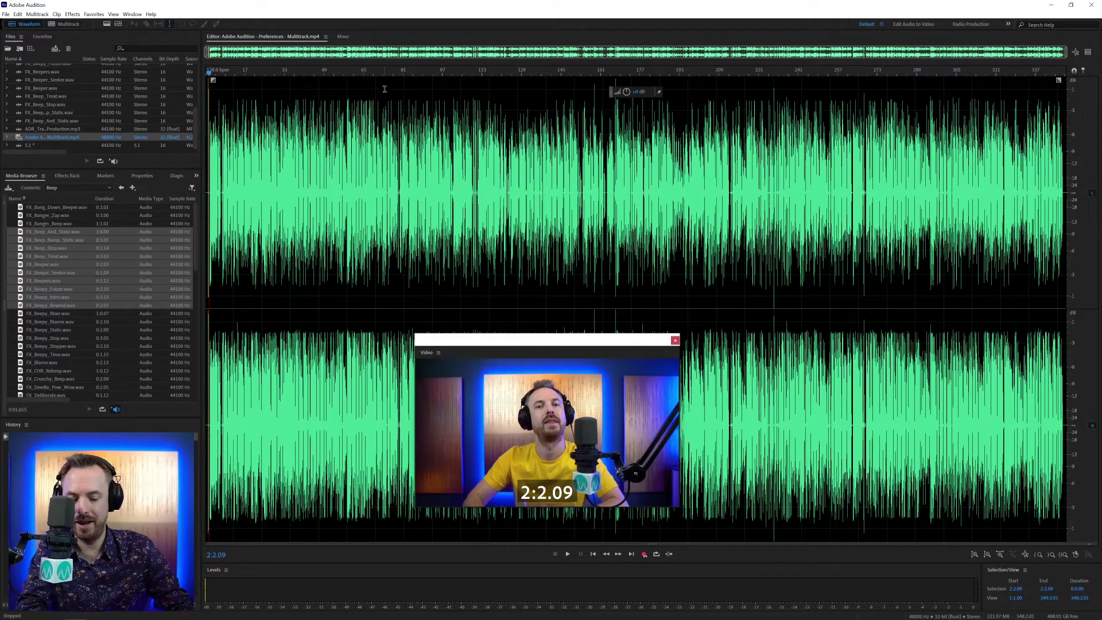
Step: Reopen the Time Display preferences and change the tempo to 120
{"action": "key", "text": "ctrl+k"}
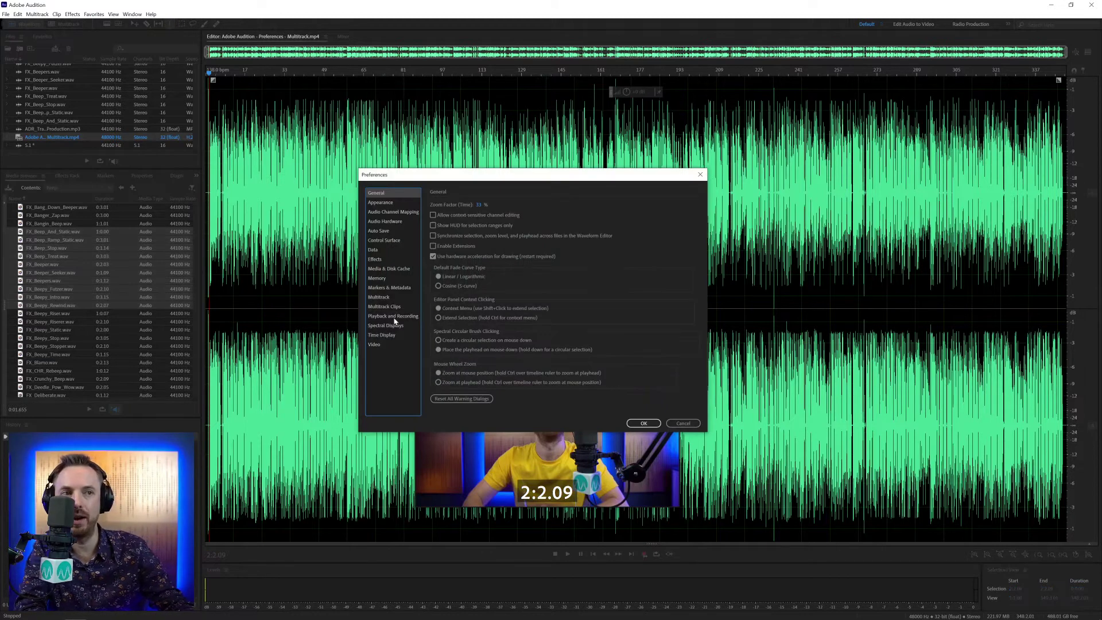
{"action": "left_click", "coordinate": [381, 335]}
{"action": "left_click", "coordinate": [482, 228]}
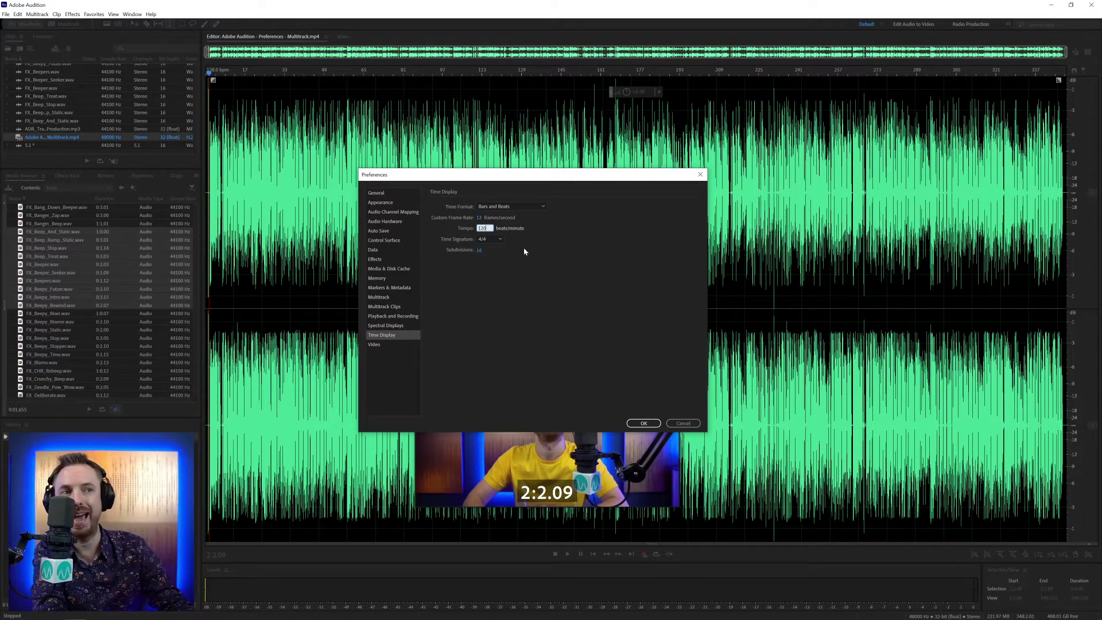
{"action": "left_click", "coordinate": [507, 235]}
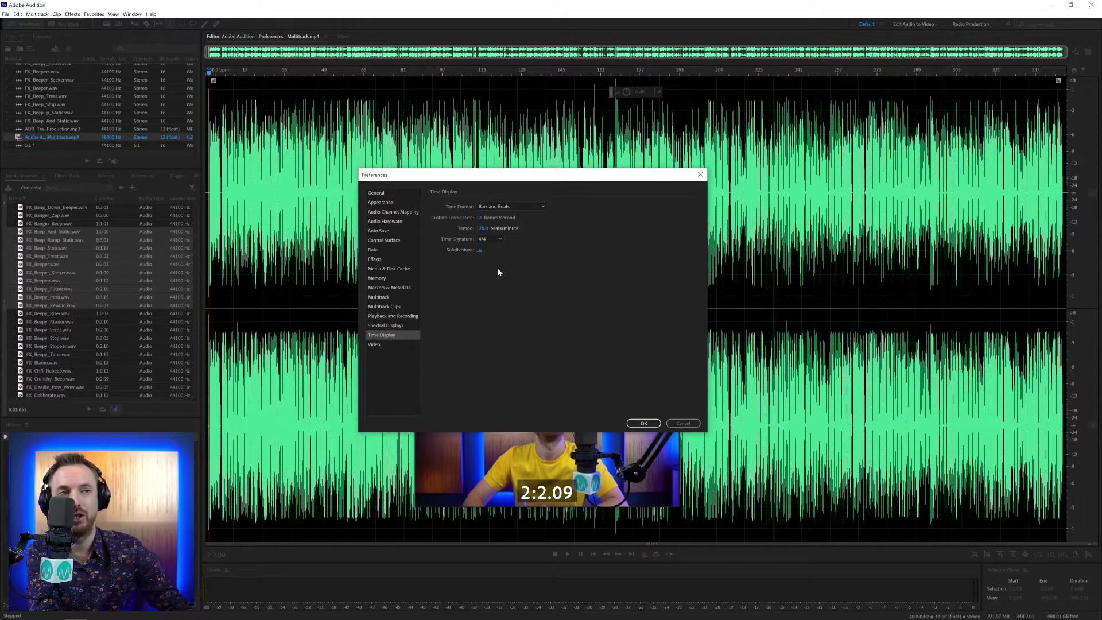
Step: In Video preferences, try 200% and 25% scaling, then settle on Best Fit
{"action": "left_click", "coordinate": [379, 345]}
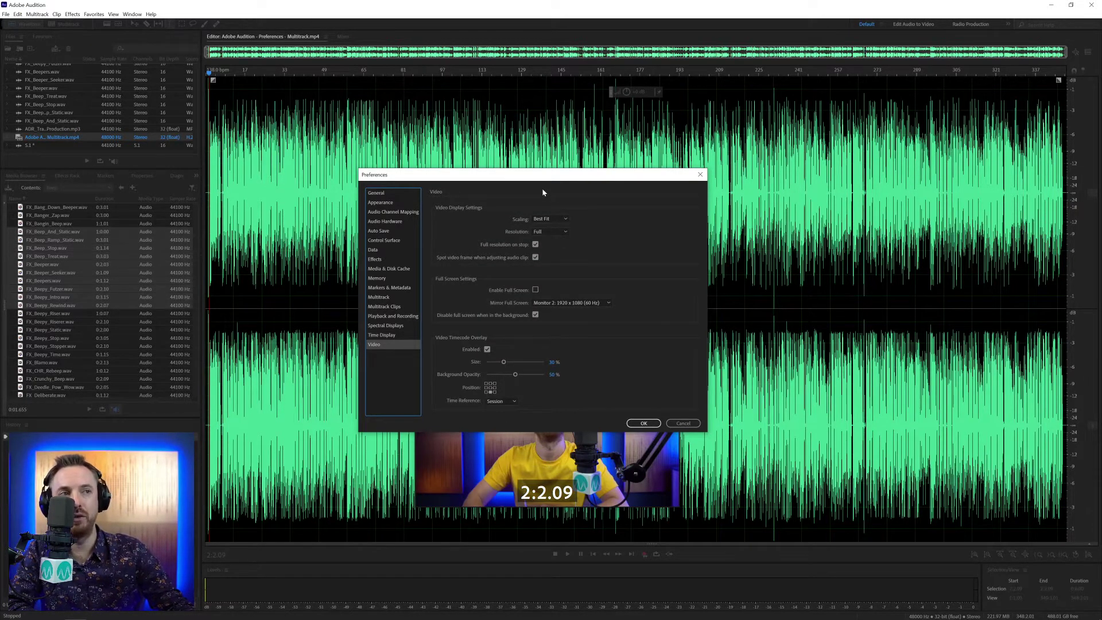
{"action": "left_click_drag", "start_coordinate": [546, 181], "coordinate": [351, 96]}
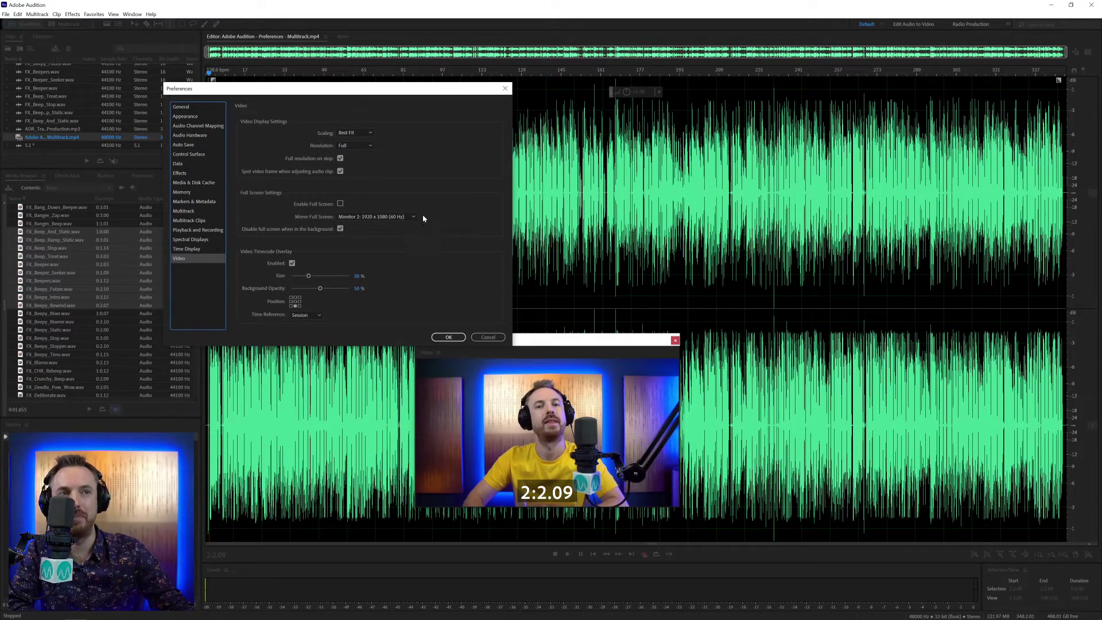
{"action": "left_click", "coordinate": [356, 133]}
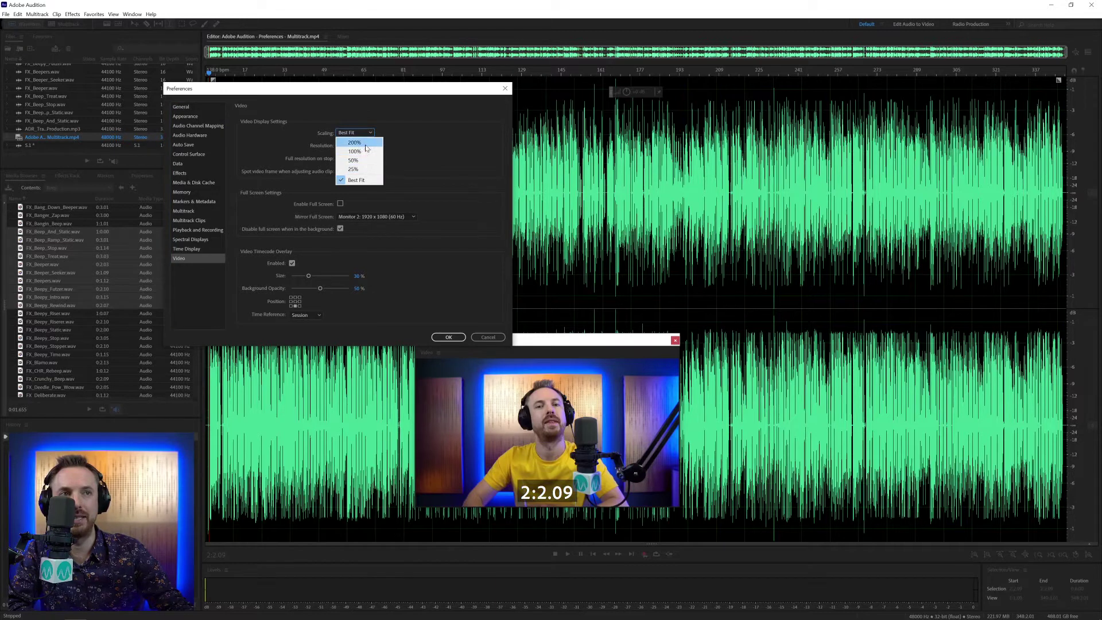
{"action": "left_click", "coordinate": [361, 143]}
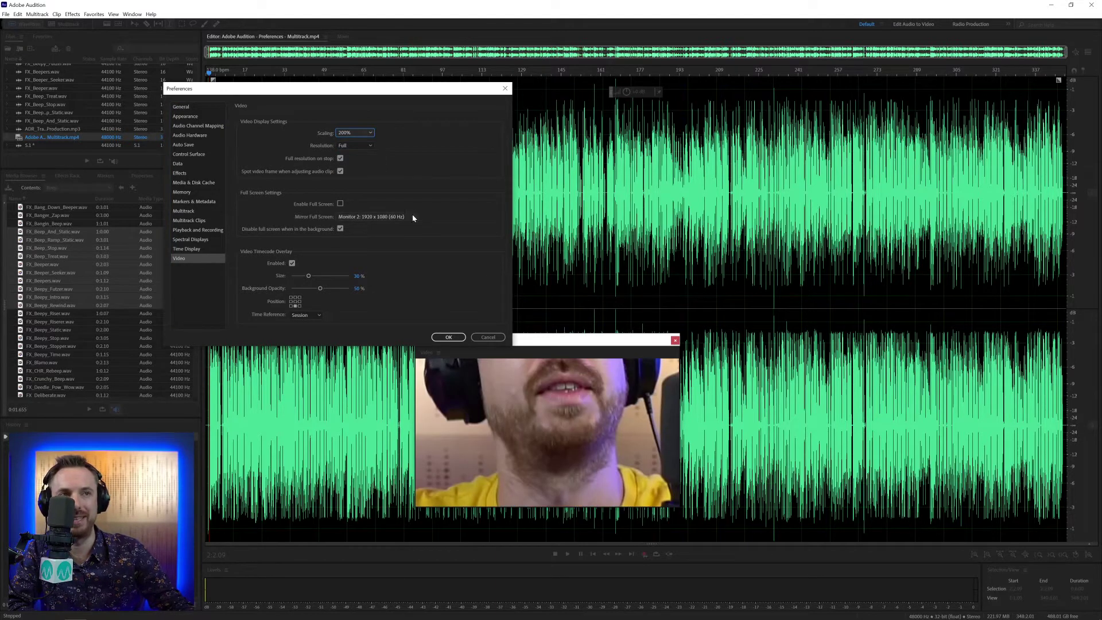
{"action": "left_click", "coordinate": [356, 132]}
{"action": "left_click", "coordinate": [363, 170]}
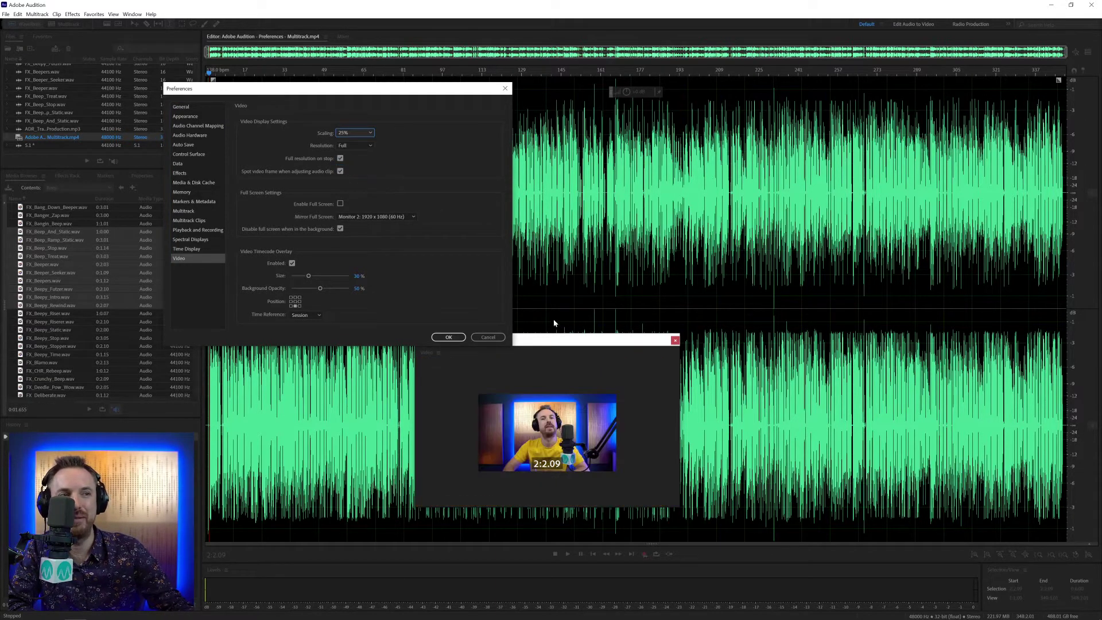
{"action": "left_click", "coordinate": [354, 134]}
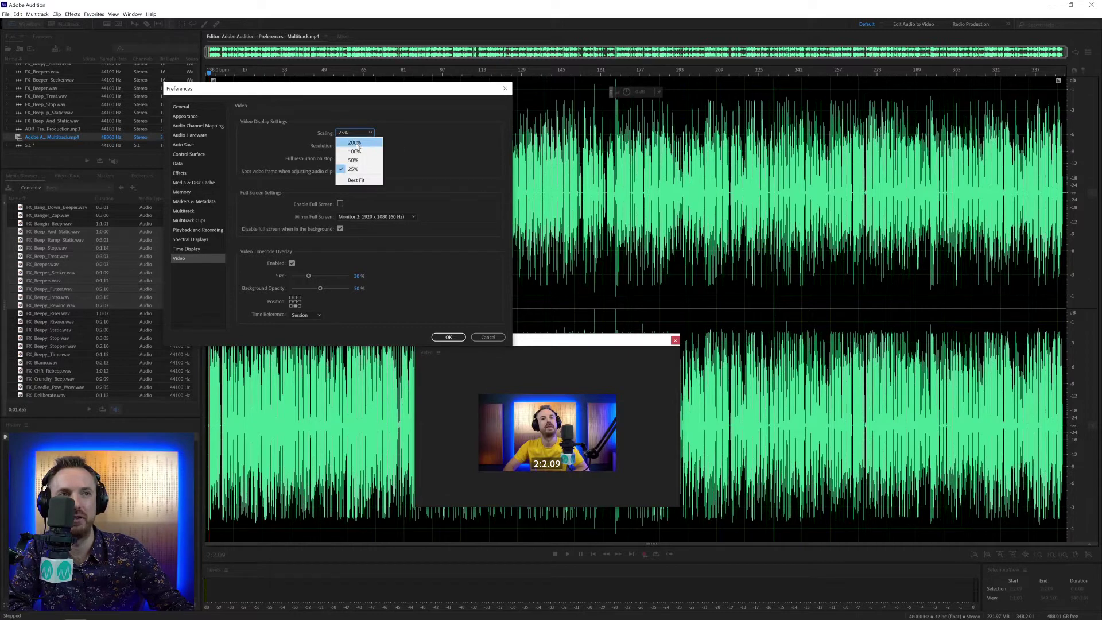
{"action": "left_click", "coordinate": [360, 180]}
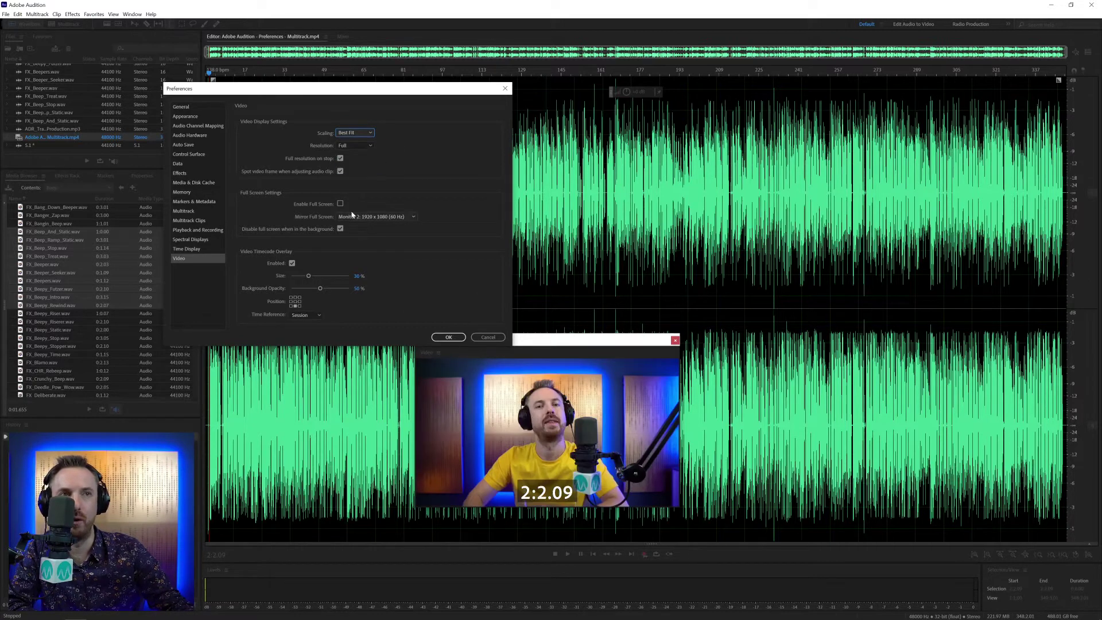
Step: Lower the video preview resolution to 1/8 and apply the preferences
{"action": "left_click", "coordinate": [345, 144]}
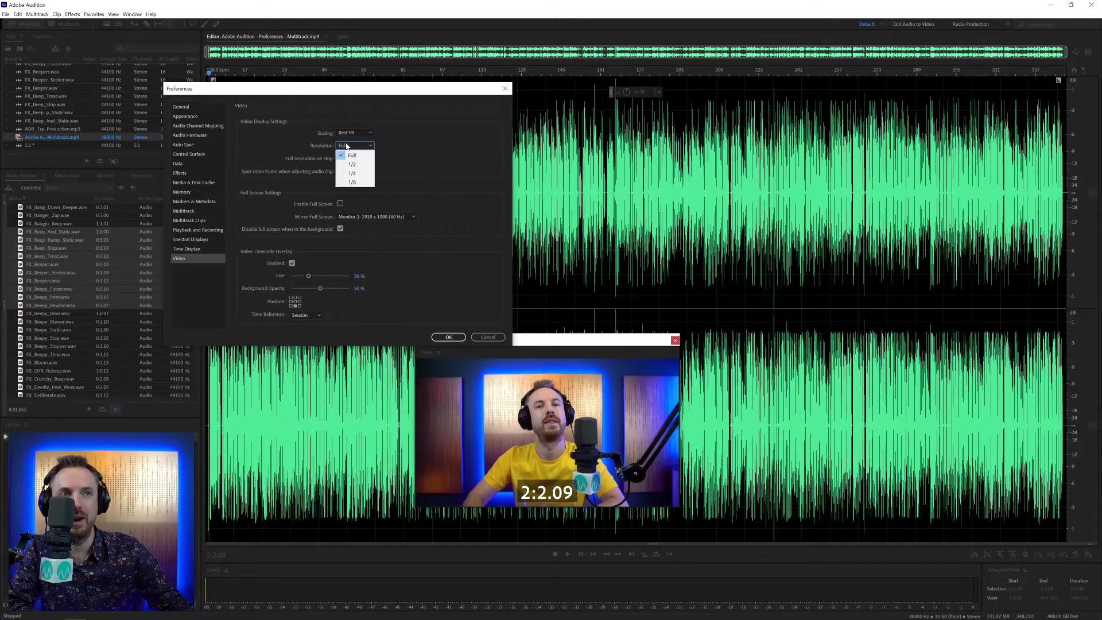
{"action": "left_click", "coordinate": [353, 183]}
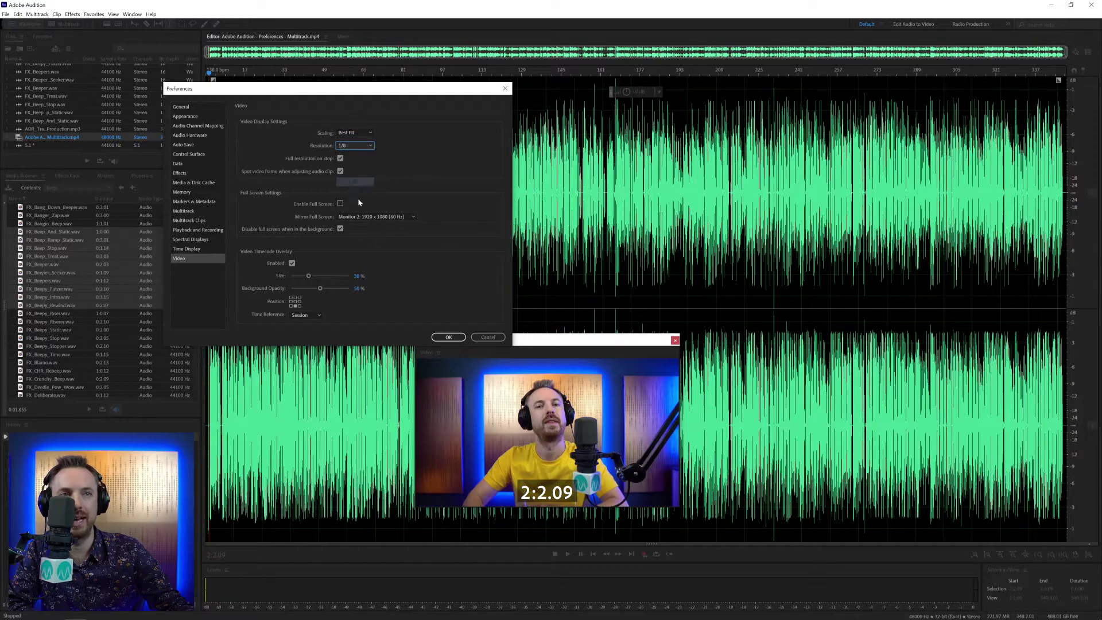
{"action": "left_click", "coordinate": [447, 337]}
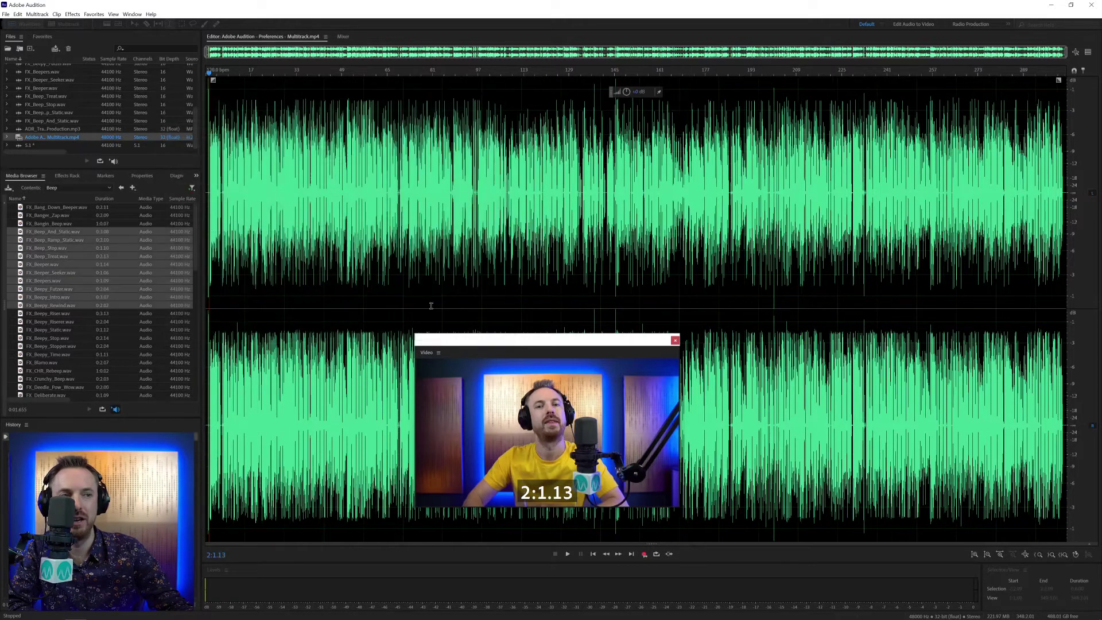
Step: Play the clip from the start, repositioning to 1:2.14 and 1:3.14 to check the video
{"action": "left_click", "coordinate": [208, 72]}
{"action": "scroll", "coordinate": [207, 73], "scroll_direction": "up", "scroll_amount": 5}
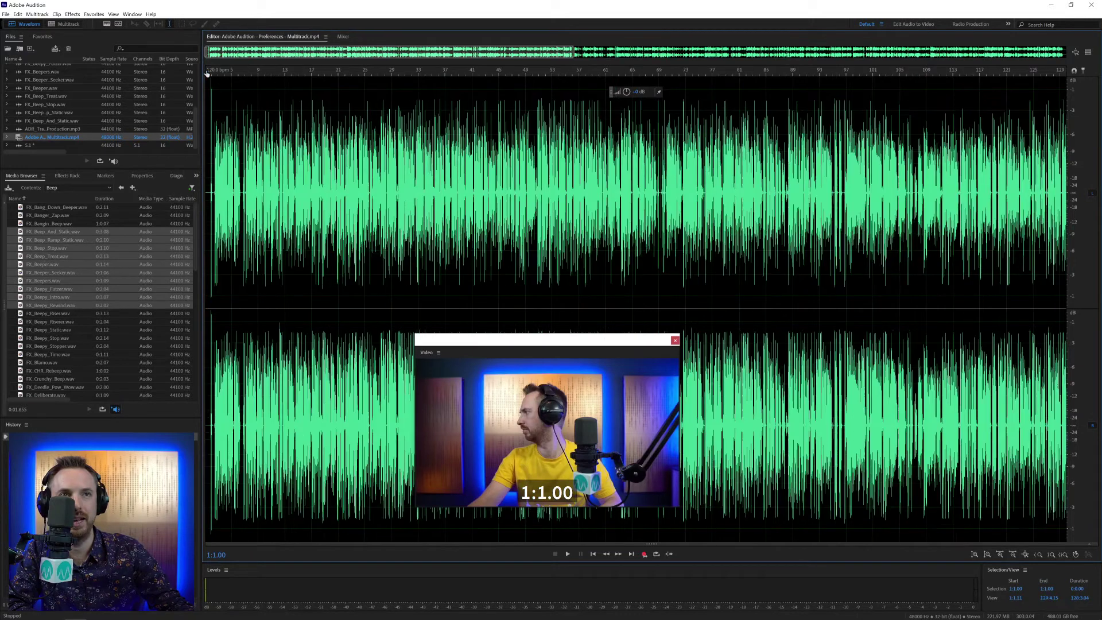
{"action": "key", "text": "space"}
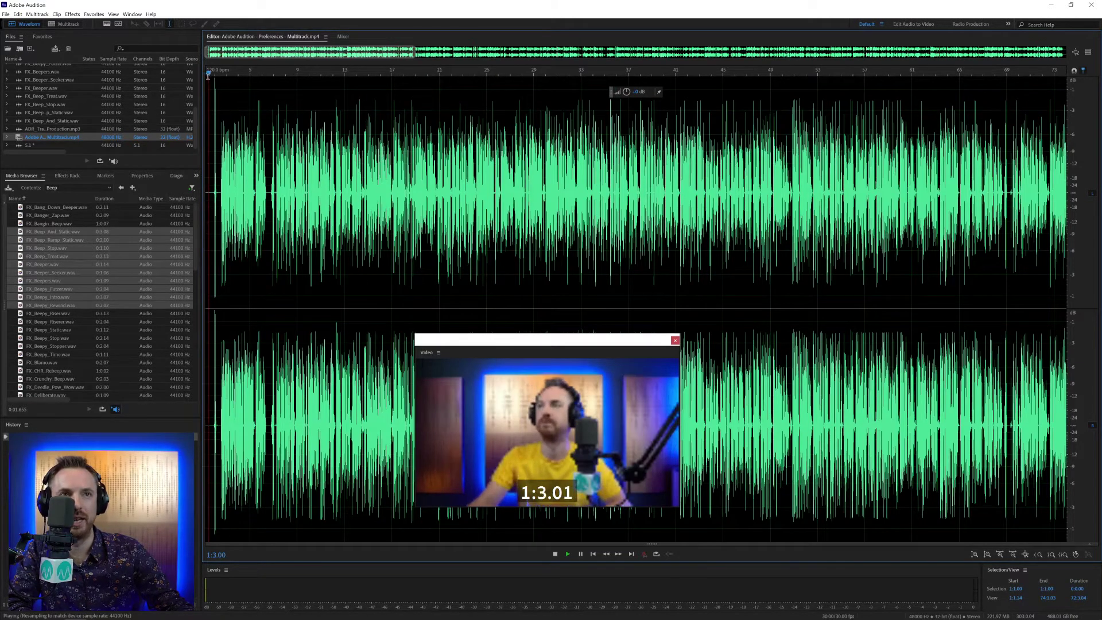
{"action": "key", "text": "space"}
{"action": "left_click", "coordinate": [212, 75]}
{"action": "key", "text": "space"}
{"action": "key", "text": "space"}
{"action": "left_click", "coordinate": [214, 76]}
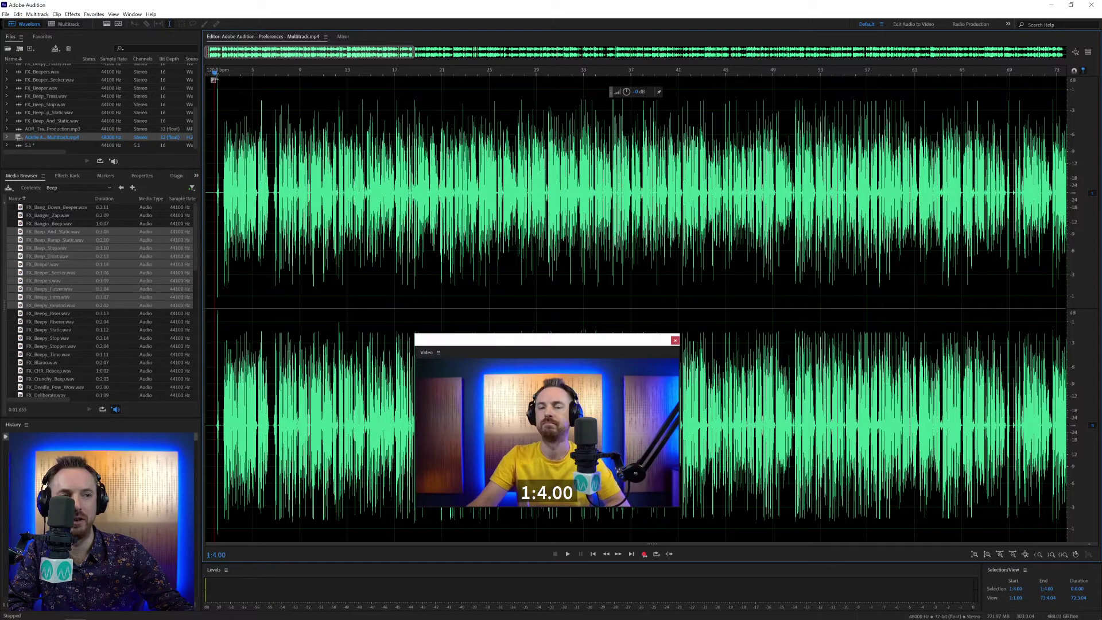
{"action": "key", "text": "space"}
{"action": "key", "text": "space"}
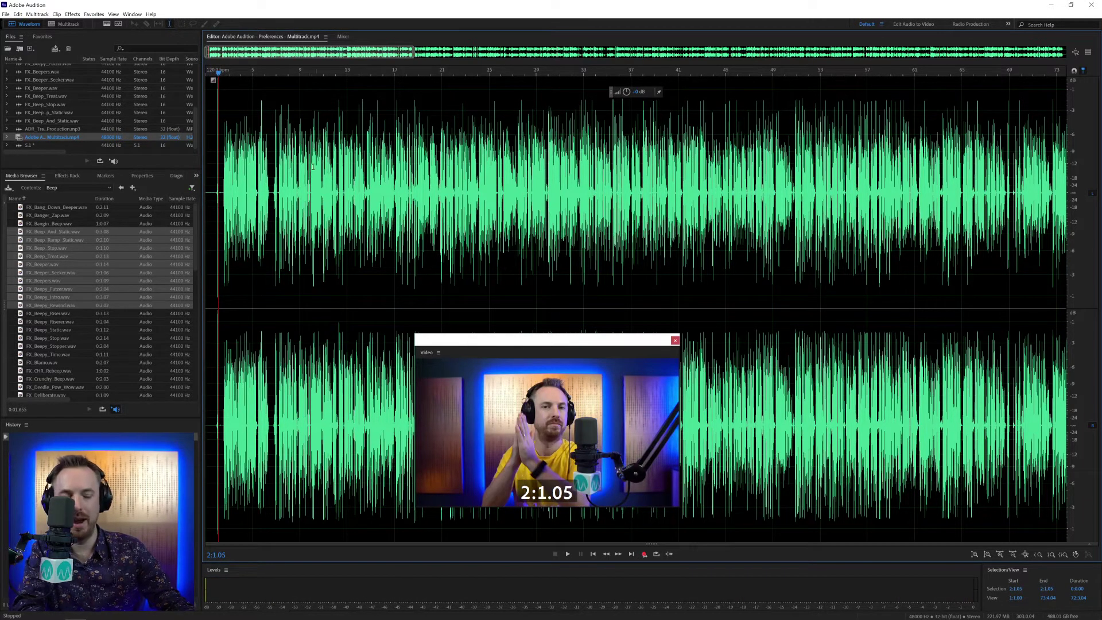
Step: Set the Time Display format to decimal mm:ss.ddd
{"action": "key", "text": "ctrl+k"}
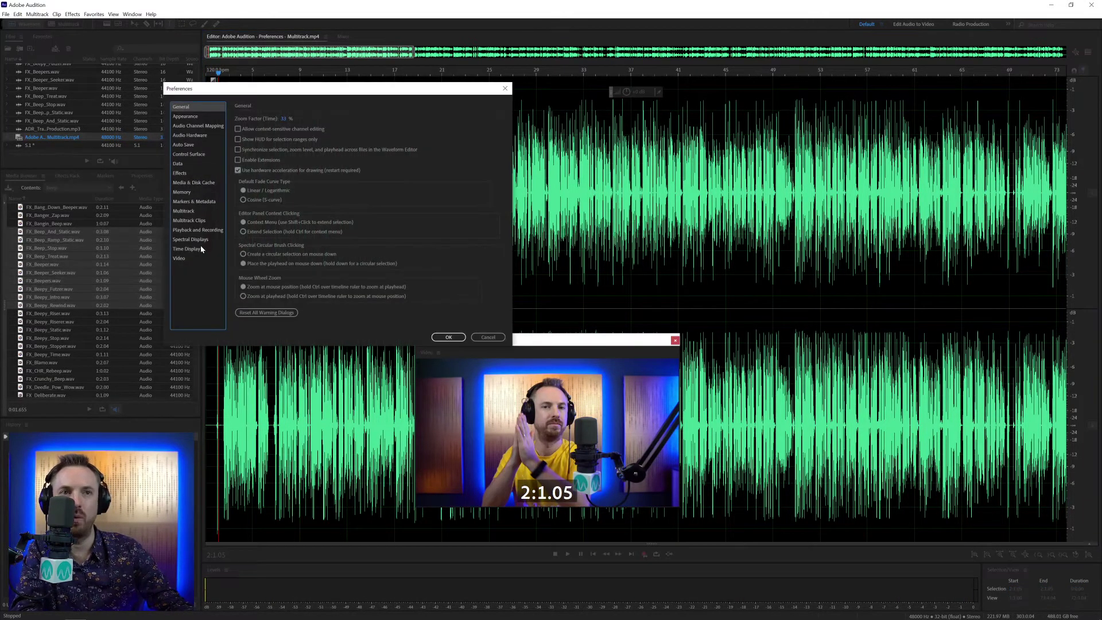
{"action": "left_click", "coordinate": [190, 249]}
{"action": "left_click", "coordinate": [179, 258]}
{"action": "left_click", "coordinate": [187, 248]}
{"action": "left_click", "coordinate": [316, 120]}
{"action": "left_click", "coordinate": [313, 130]}
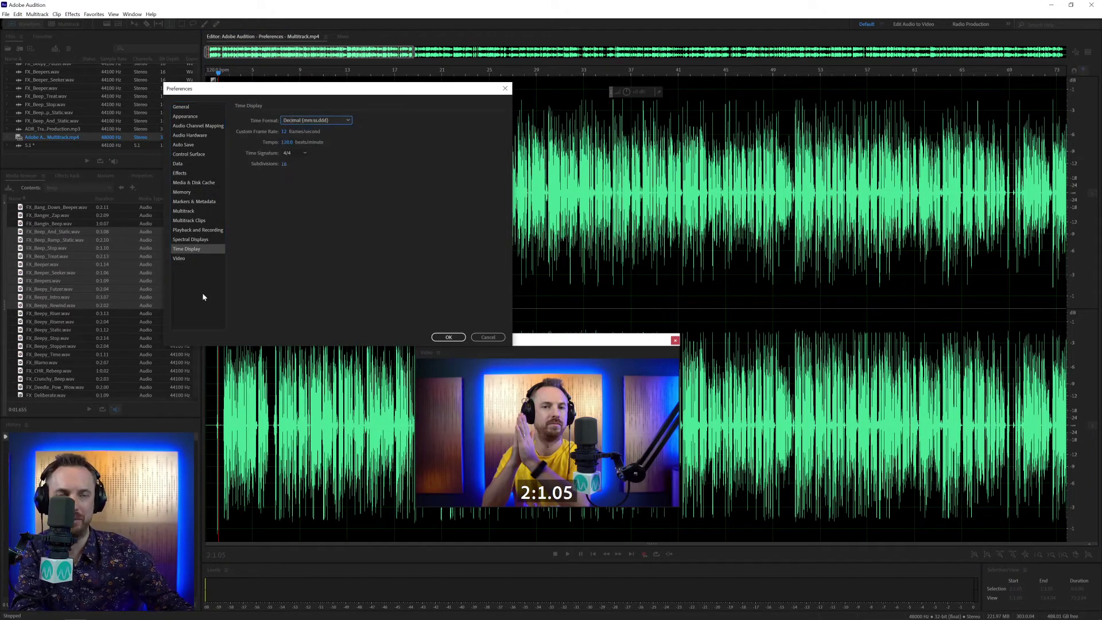
Step: Set the Video preview resolution to Full
{"action": "left_click", "coordinate": [196, 258]}
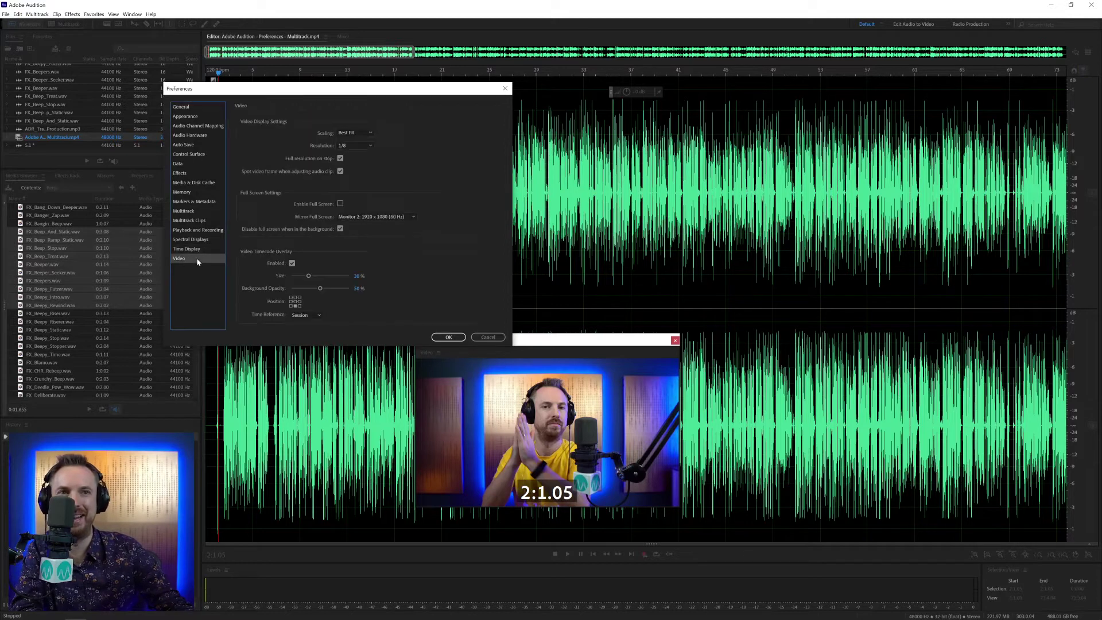
{"action": "left_click", "coordinate": [351, 145]}
{"action": "left_click", "coordinate": [347, 151]}
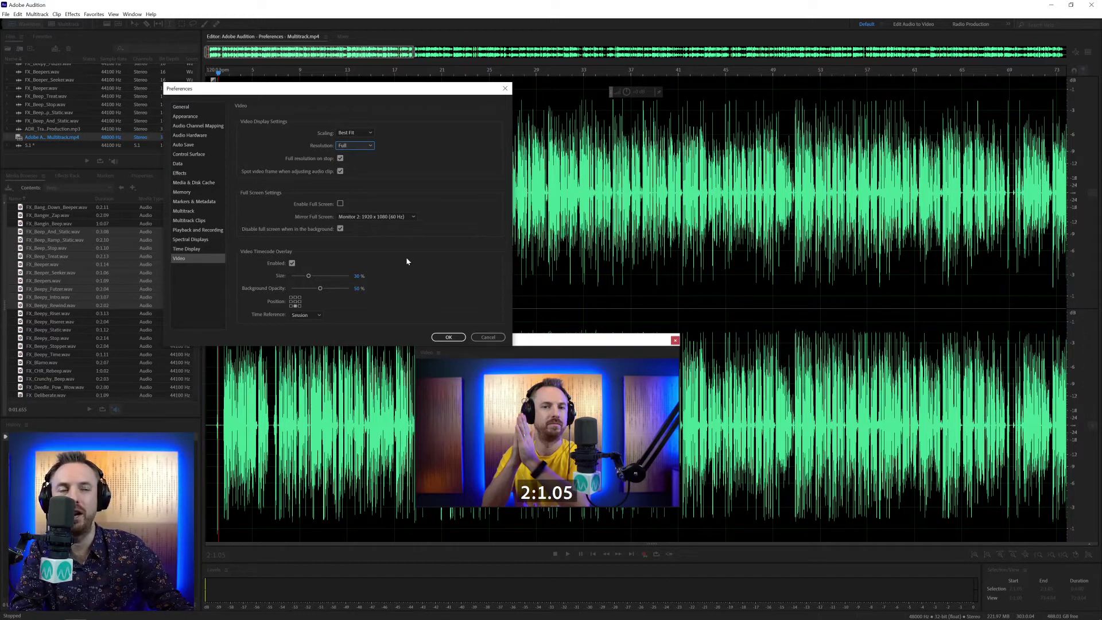
Step: Apply preferences, place Multitrack.mp4 on Track 1 in Multitrack view, and trim the clip's start
{"action": "left_click", "coordinate": [448, 337]}
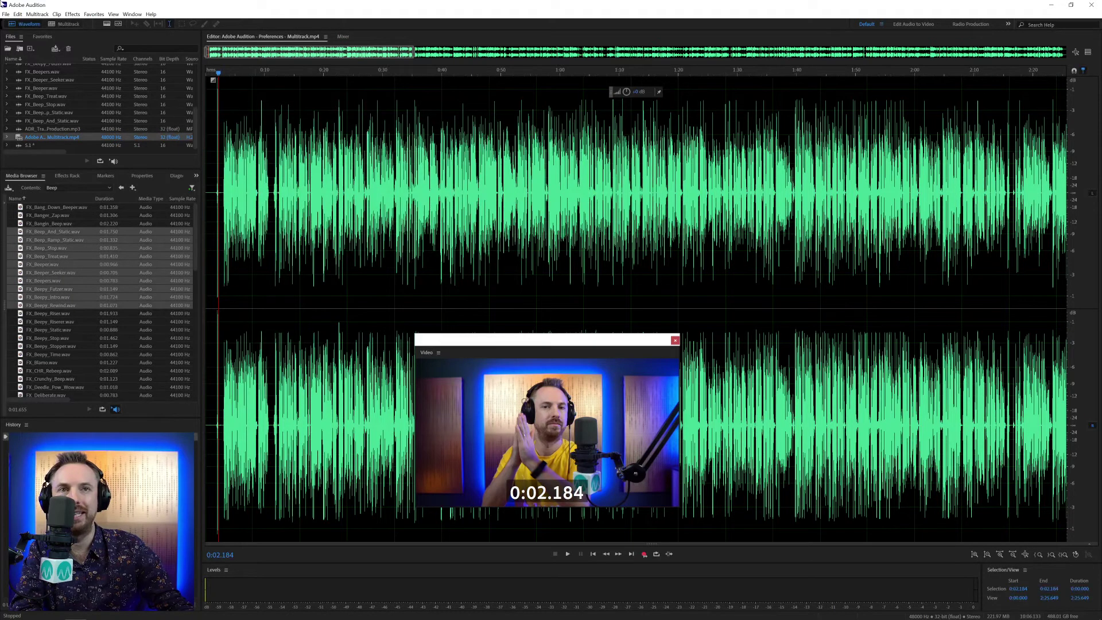
{"action": "left_click", "coordinate": [78, 25]}
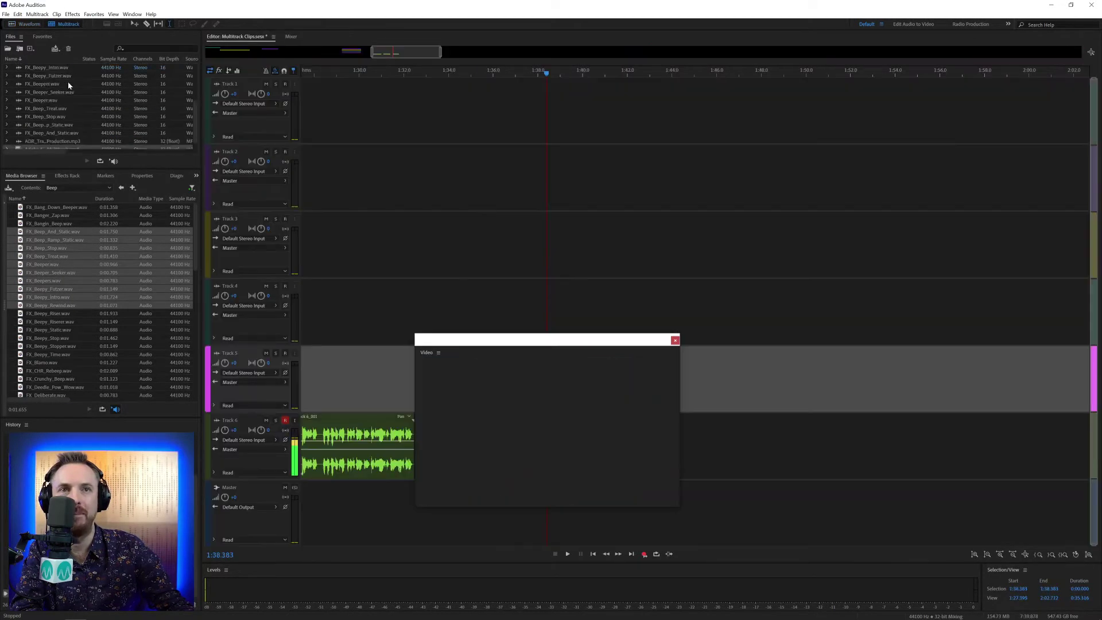
{"action": "left_click_drag", "start_coordinate": [41, 137], "coordinate": [554, 113]}
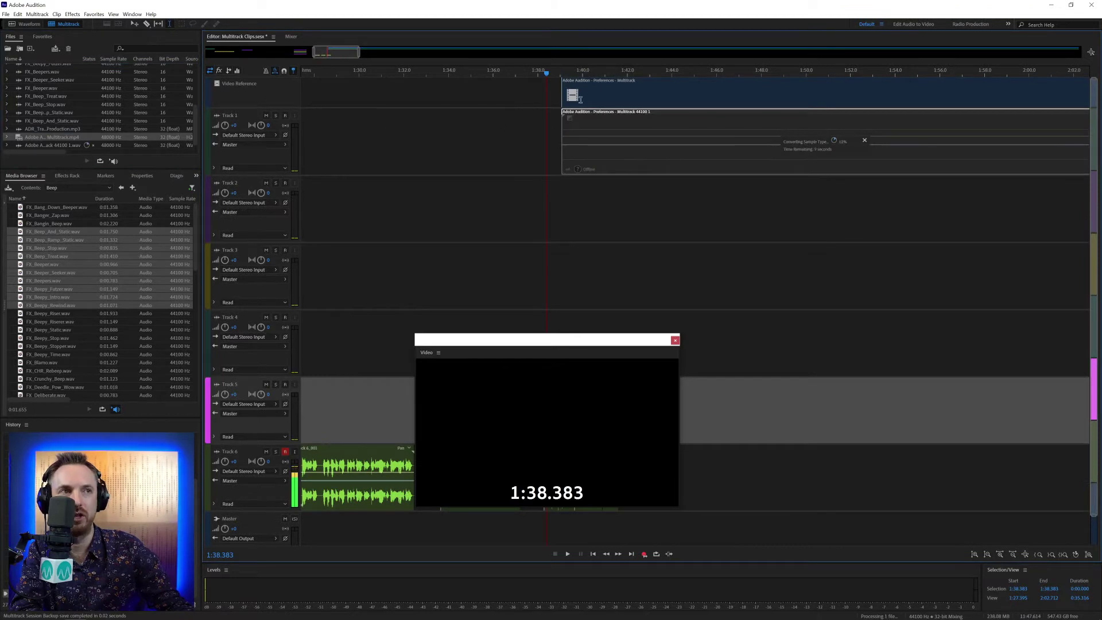
{"action": "left_click", "coordinate": [579, 74]}
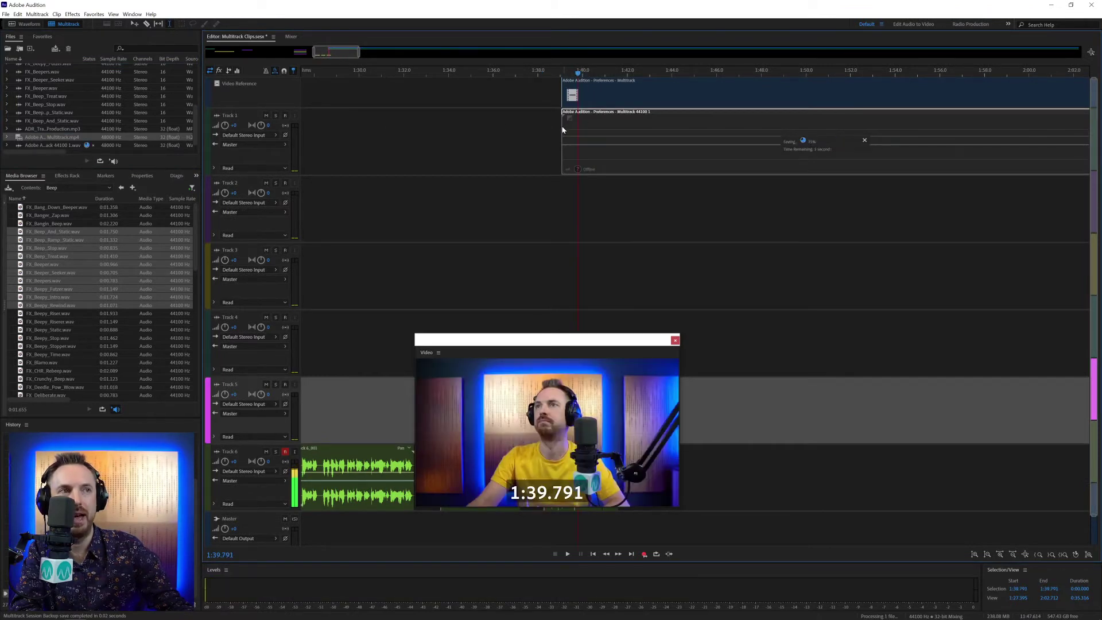
{"action": "left_click_drag", "start_coordinate": [564, 128], "coordinate": [614, 131]}
Step: Turn off video-frame spotting, then extend the Track 1 clip's start to the 1:41.487 playhead
{"action": "key", "text": "ctrl+k"}
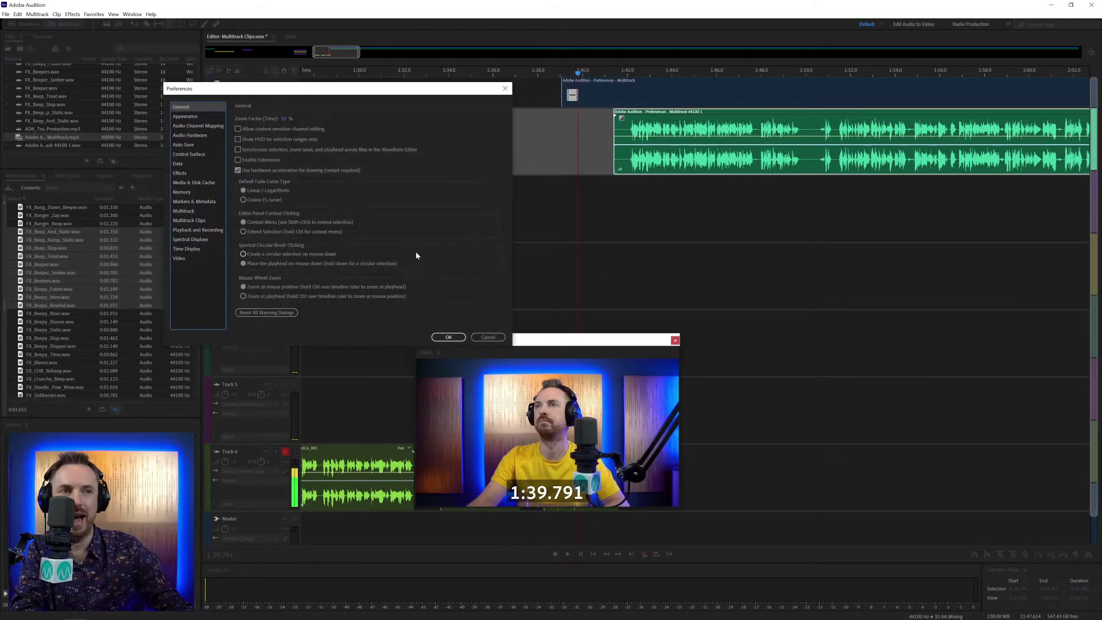
{"action": "left_click", "coordinate": [178, 259]}
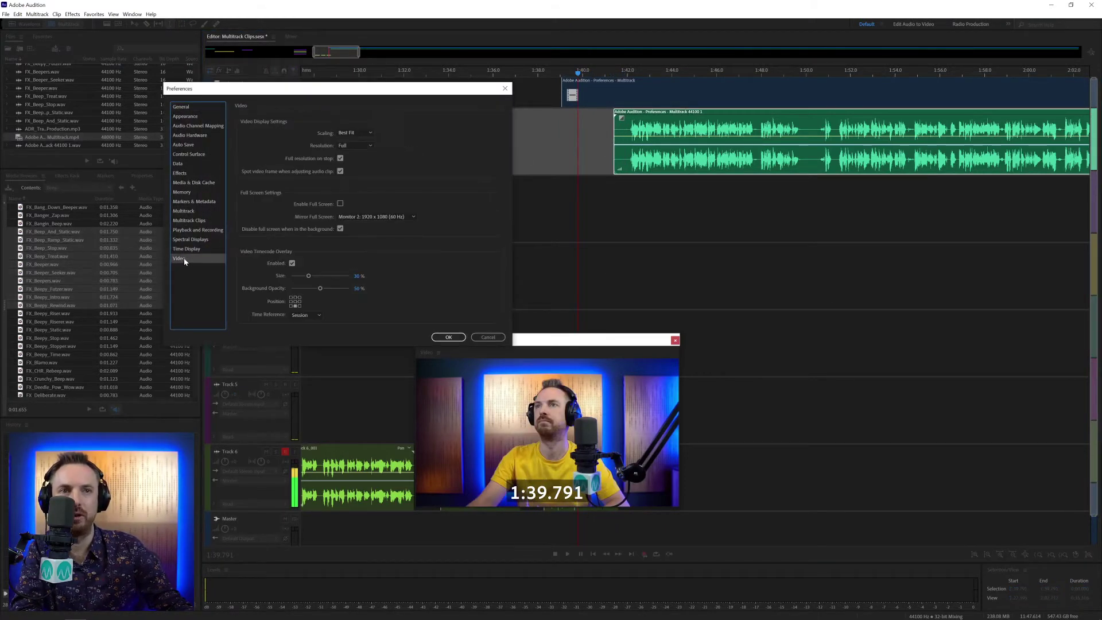
{"action": "left_click", "coordinate": [341, 172]}
{"action": "left_click", "coordinate": [448, 337]}
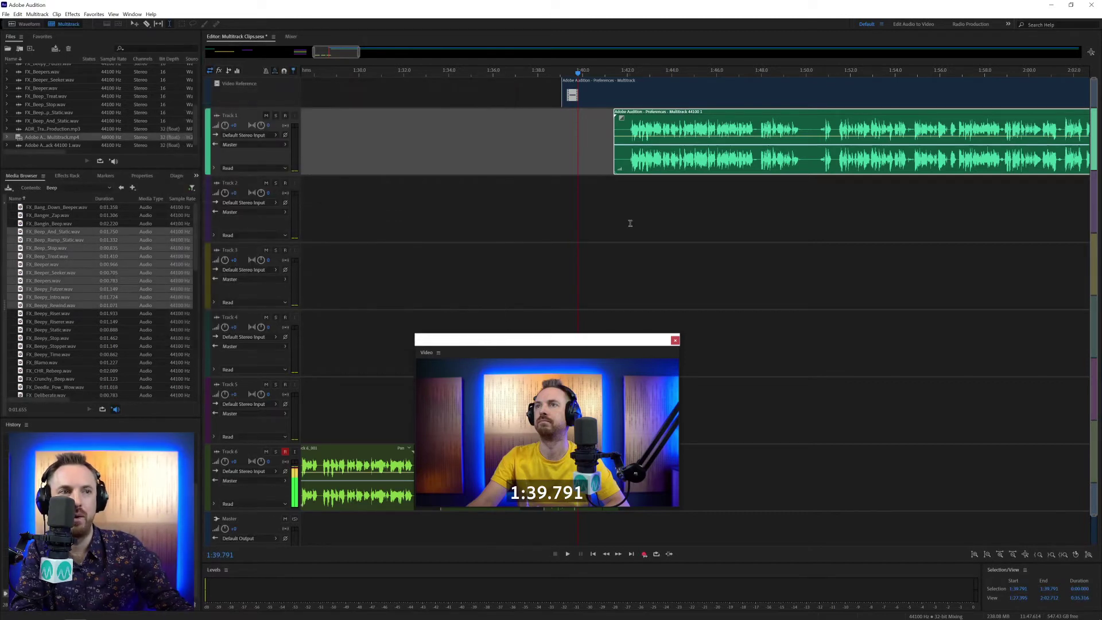
{"action": "mouse_move", "coordinate": [616, 154]}
{"action": "left_mouse_down"}
{"action": "mouse_move", "coordinate": [561, 157]}
{"action": "mouse_move", "coordinate": [684, 158]}
{"action": "mouse_move", "coordinate": [597, 158]}
{"action": "mouse_move", "coordinate": [614, 159]}
{"action": "left_mouse_up"}
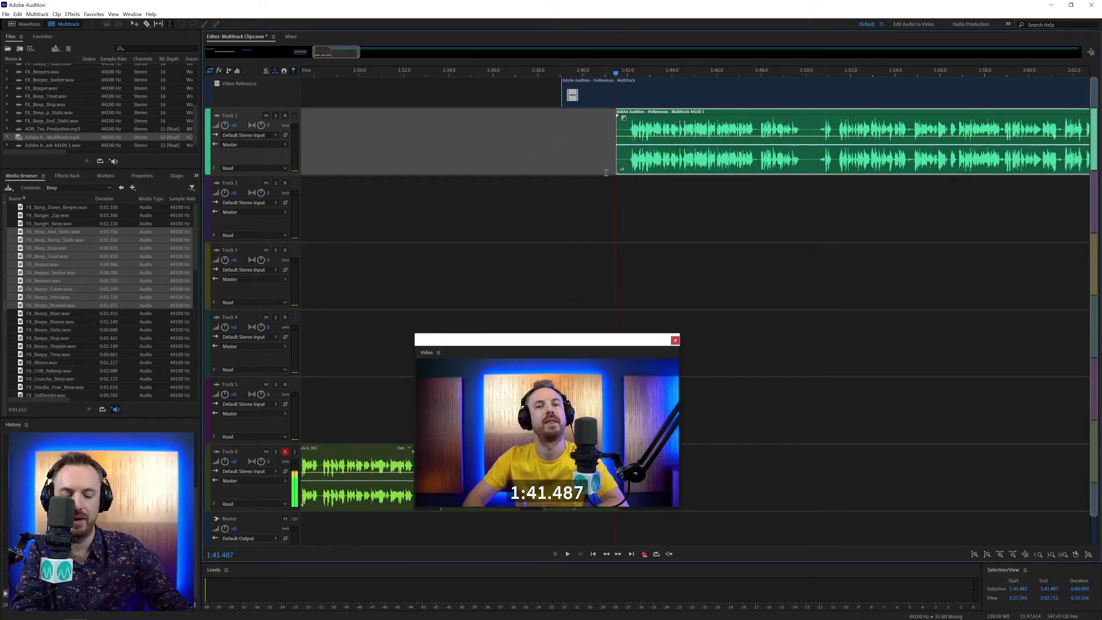
Step: Turn 'Spot video frame when adjusting audio clip' back on in Video preferences
{"action": "key", "text": "ctrl+k"}
{"action": "left_click", "coordinate": [179, 258]}
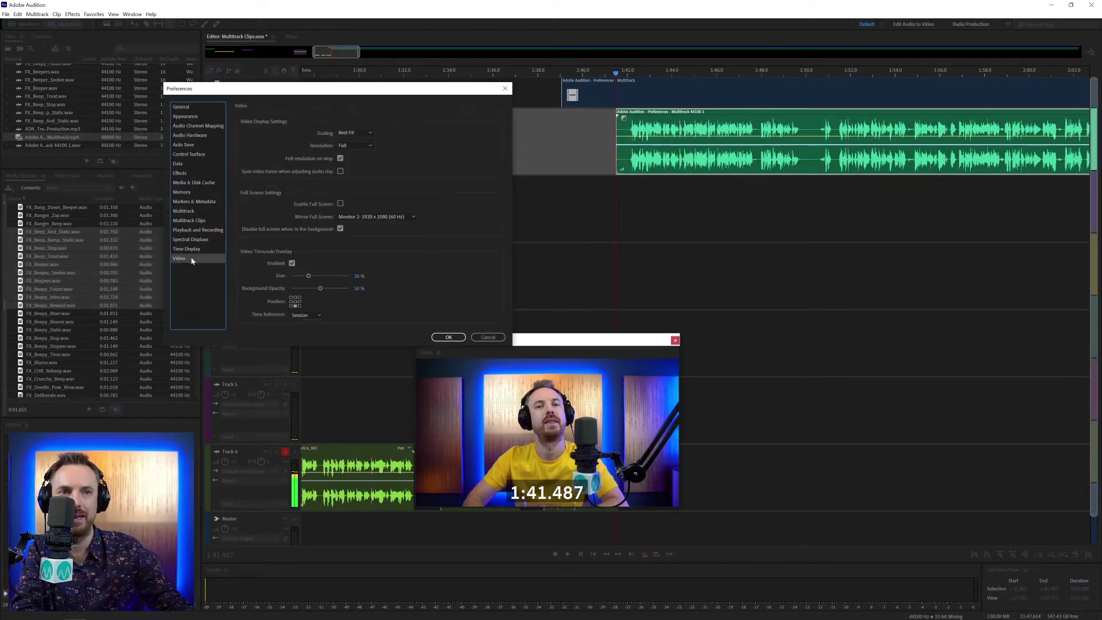
{"action": "left_click", "coordinate": [340, 171]}
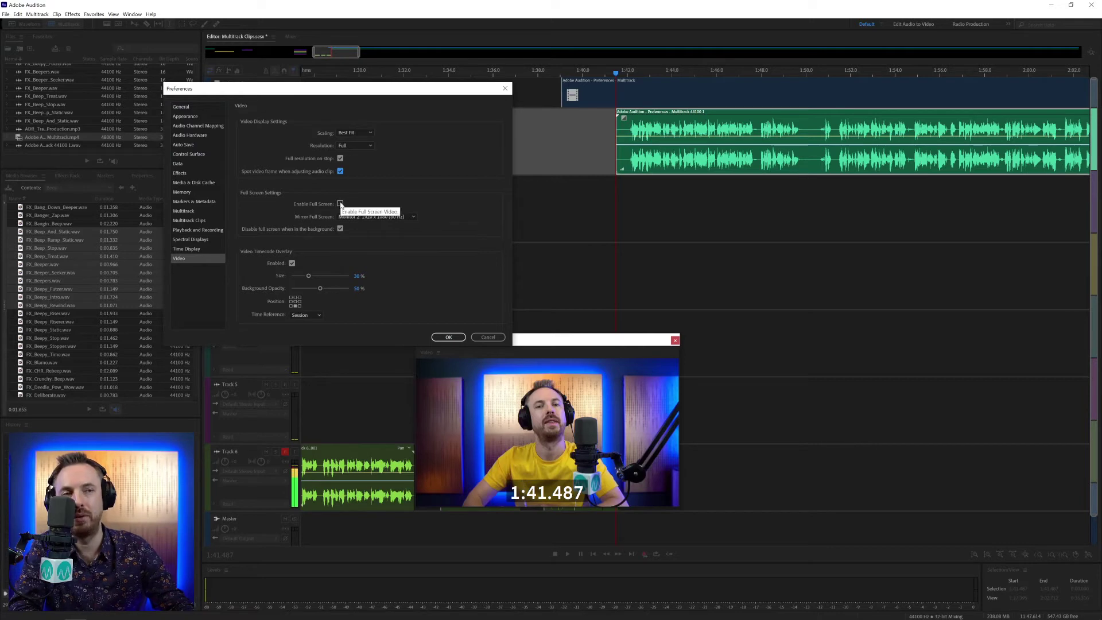
{"action": "left_click", "coordinate": [353, 217]}
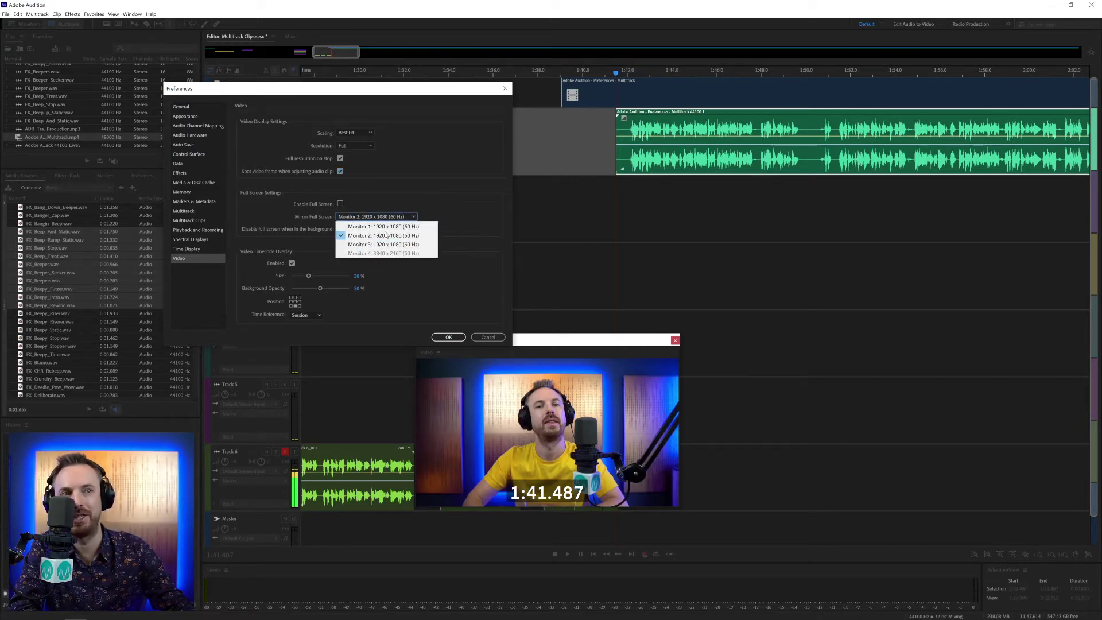
{"action": "left_click", "coordinate": [370, 235]}
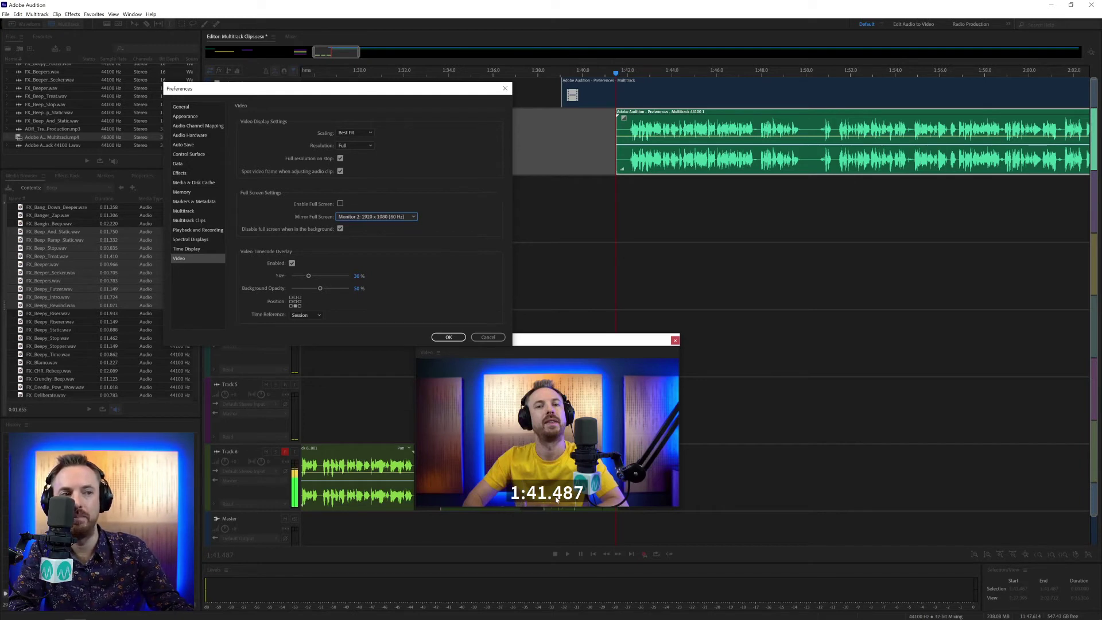
Step: Re-enable the video timecode overlay and set its size to 30%
{"action": "left_click", "coordinate": [292, 263]}
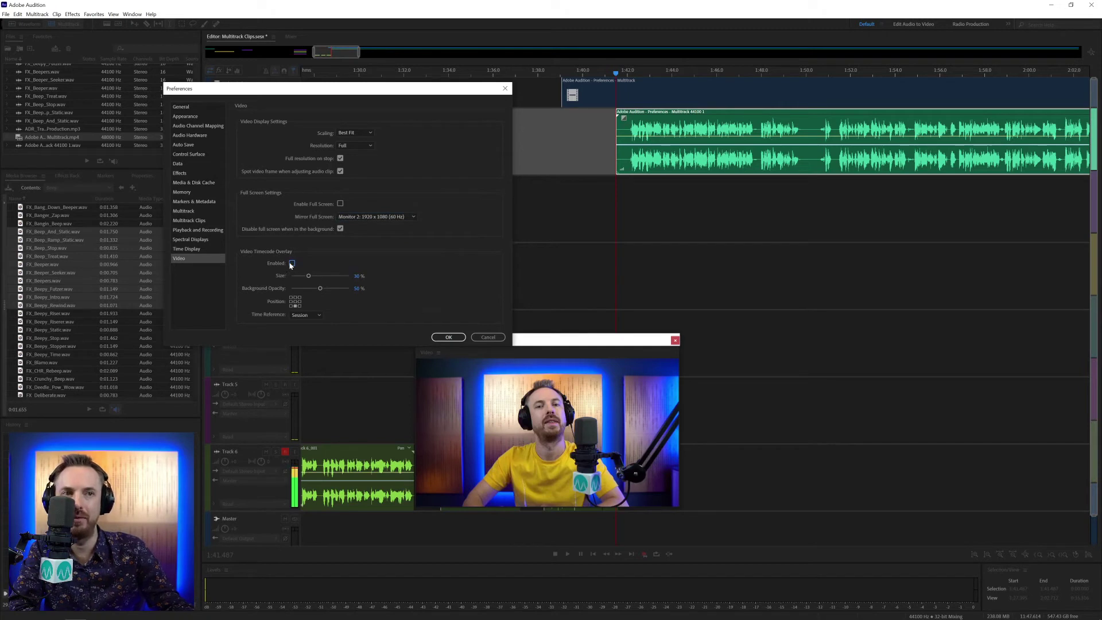
{"action": "left_click", "coordinate": [292, 263]}
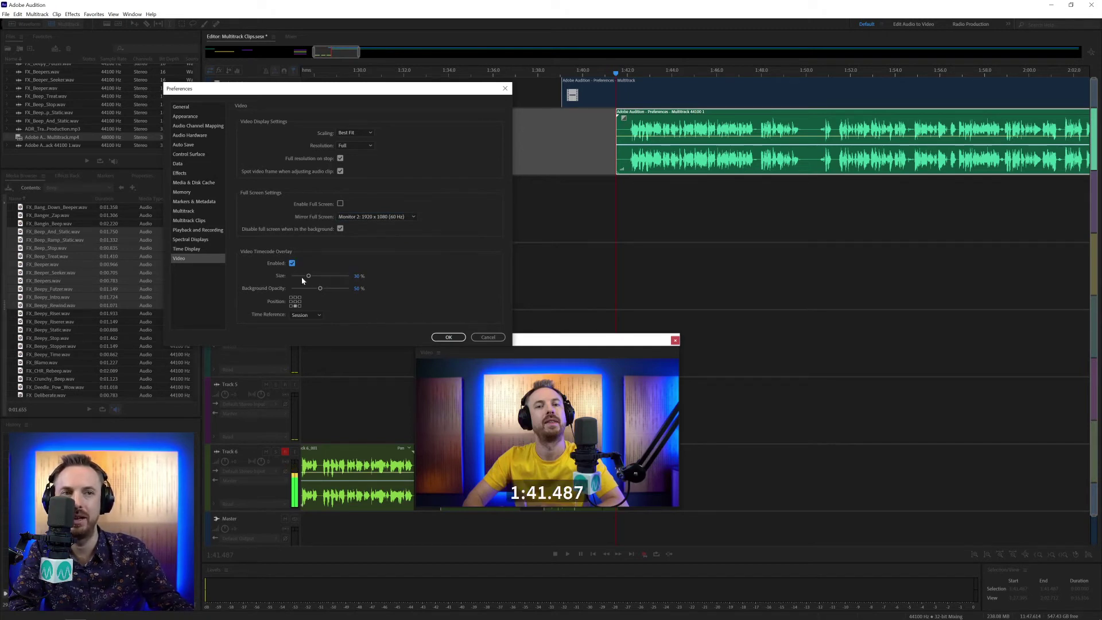
{"action": "left_click_drag", "start_coordinate": [308, 276], "coordinate": [349, 276]}
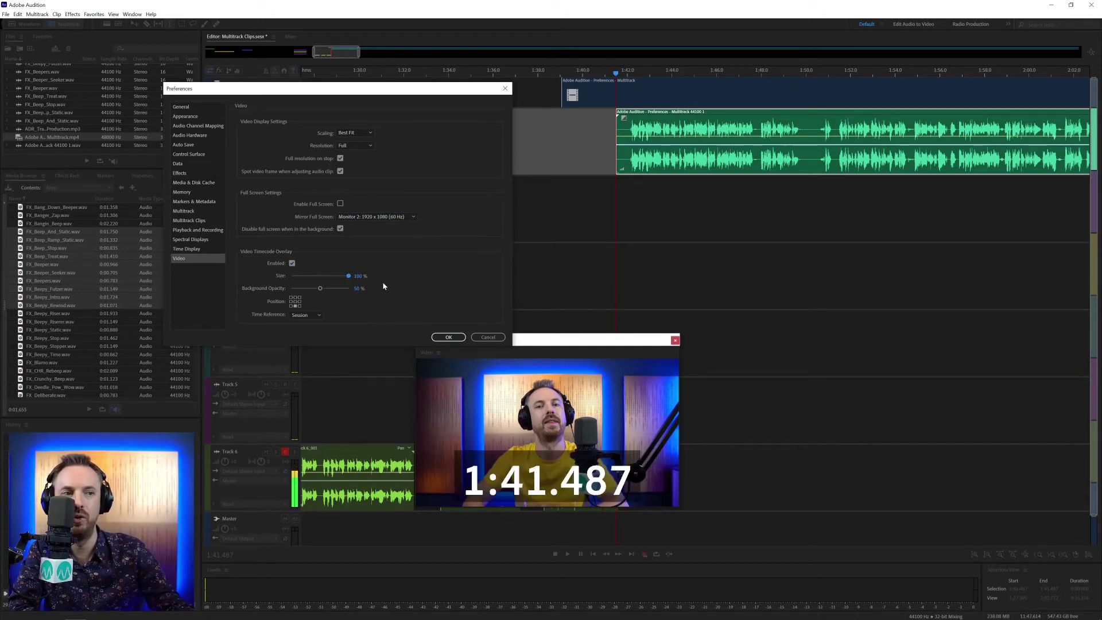
{"action": "left_click", "coordinate": [360, 277]}
{"action": "type", "text": "30"}
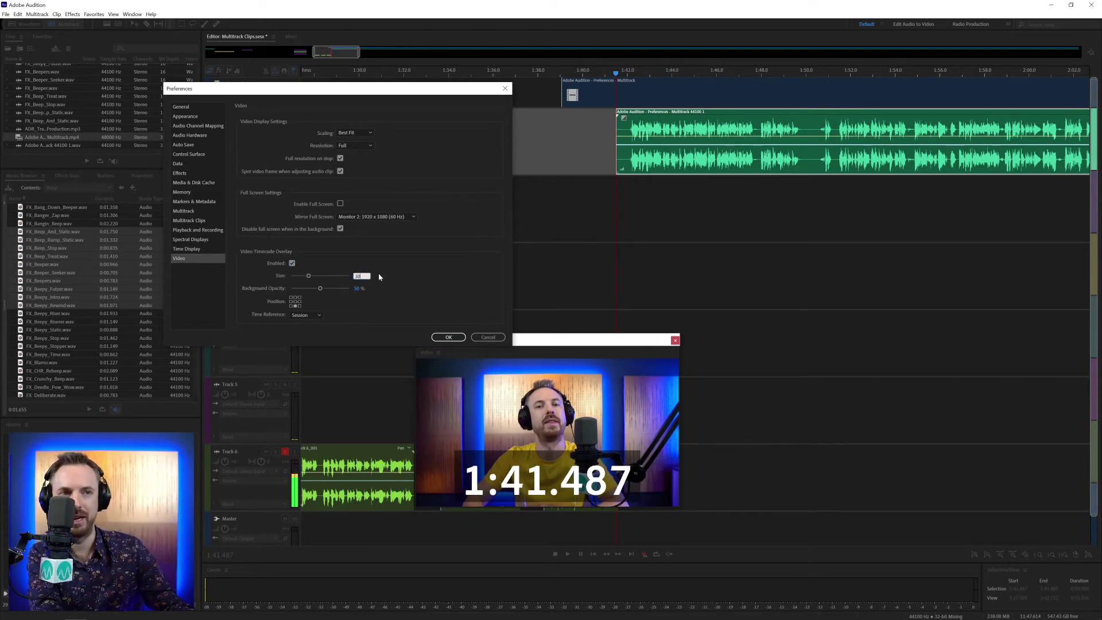
{"action": "key", "text": "Return"}
Step: Set the timecode overlay background opacity to 50%
{"action": "left_click_drag", "start_coordinate": [320, 288], "coordinate": [401, 291]}
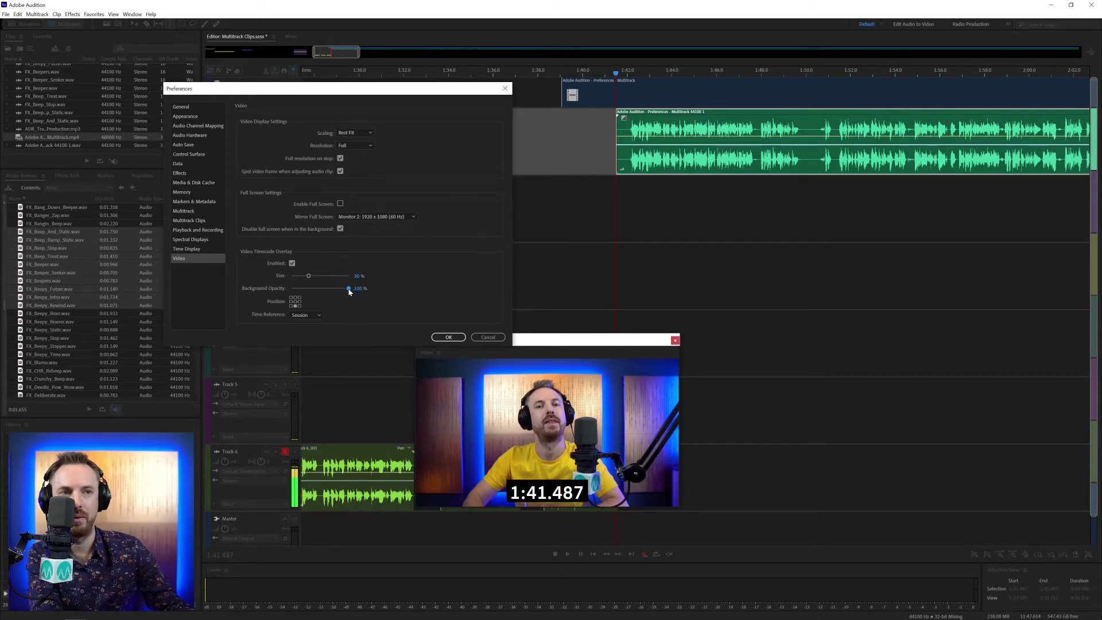
{"action": "left_click_drag", "start_coordinate": [350, 292], "coordinate": [328, 292]}
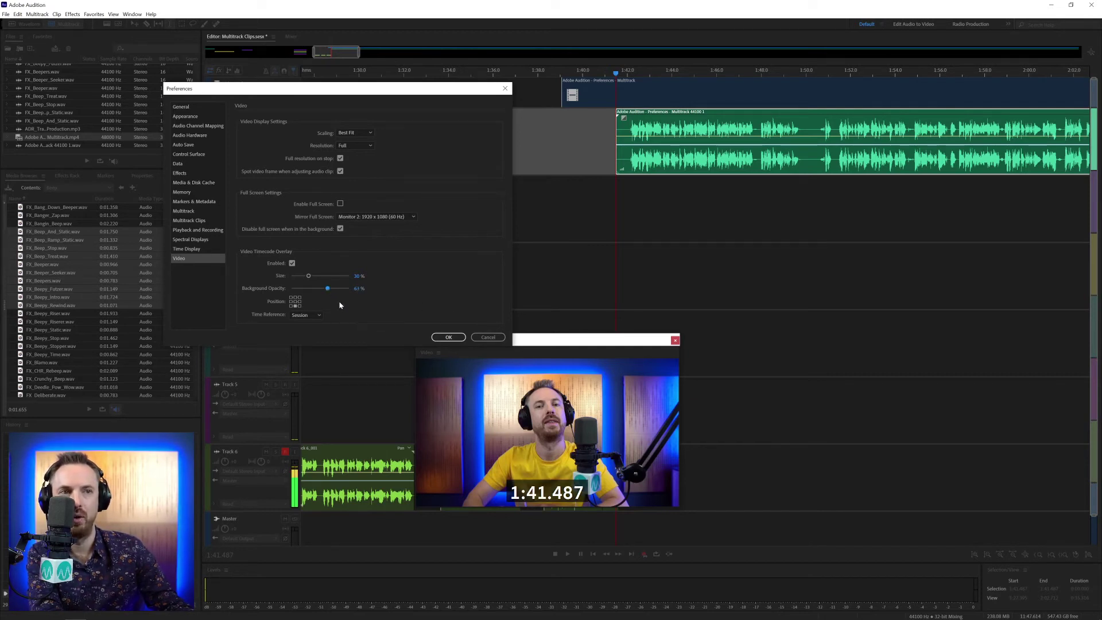
{"action": "left_click", "coordinate": [359, 288]}
{"action": "type", "text": "50"}
{"action": "key", "text": "Return"}
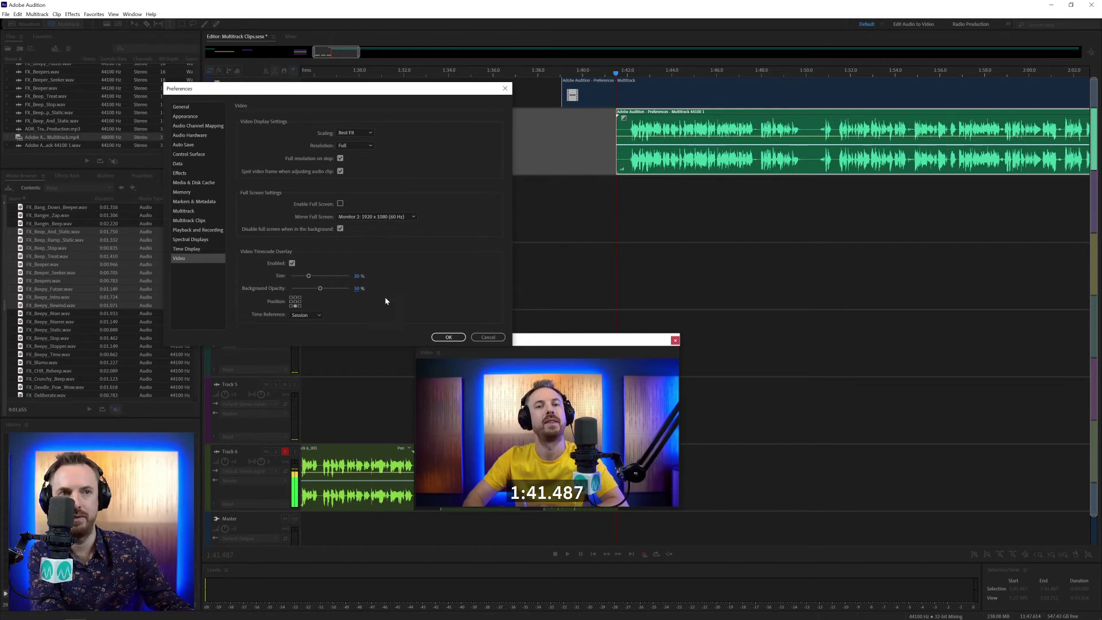
Step: Try several overlay positions, ending with the timecode at bottom centre
{"action": "left_click", "coordinate": [299, 305]}
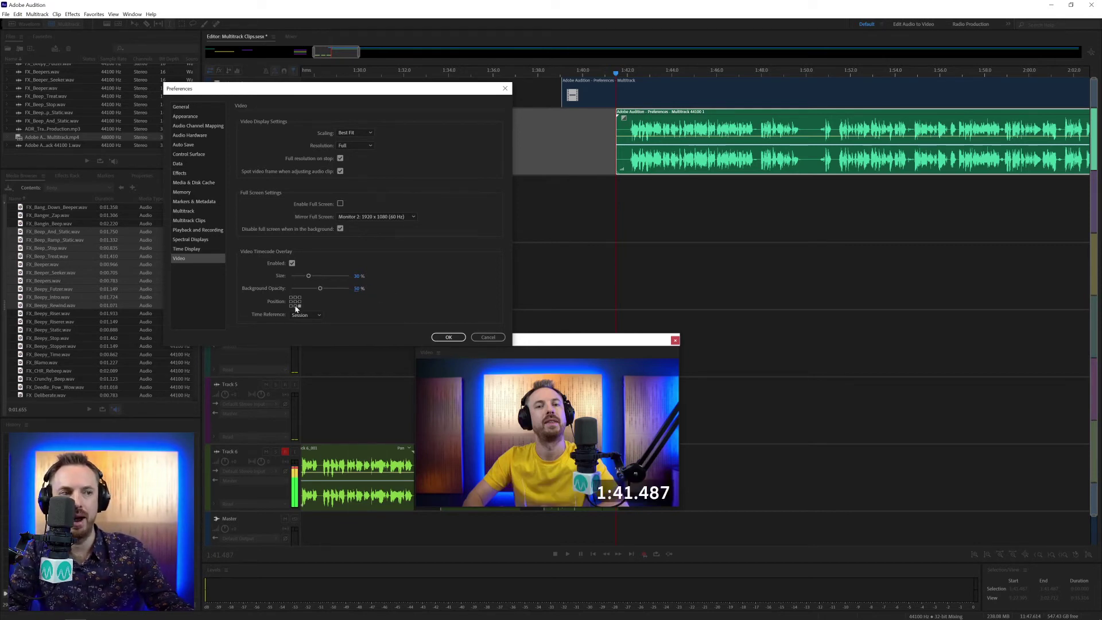
{"action": "left_click", "coordinate": [292, 305]}
{"action": "left_click", "coordinate": [295, 301]}
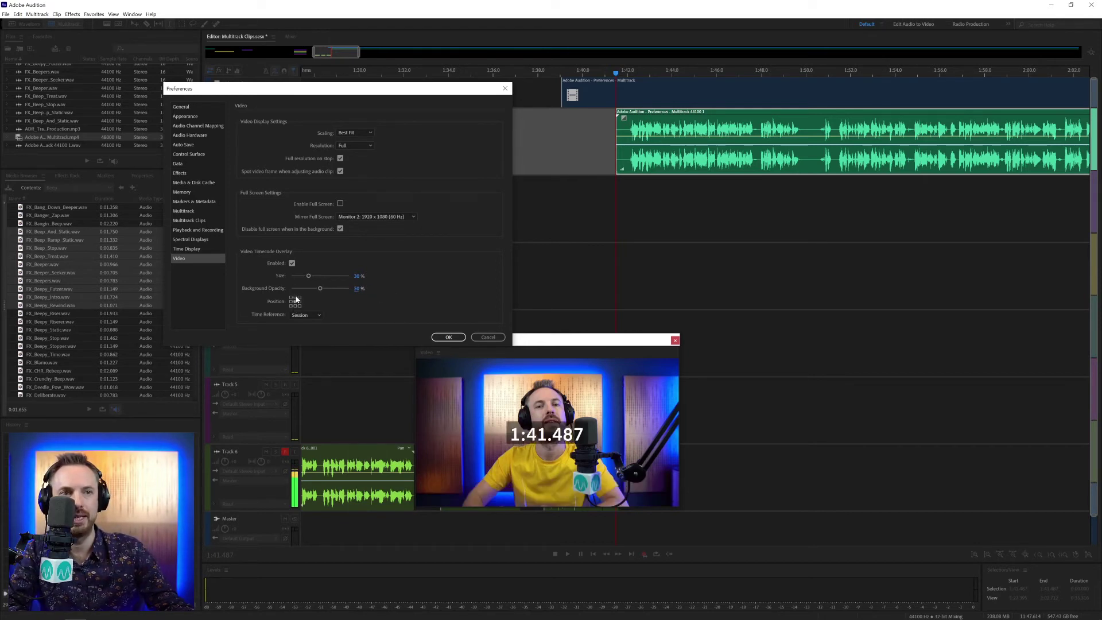
{"action": "left_click", "coordinate": [295, 297]}
{"action": "left_click", "coordinate": [295, 306]}
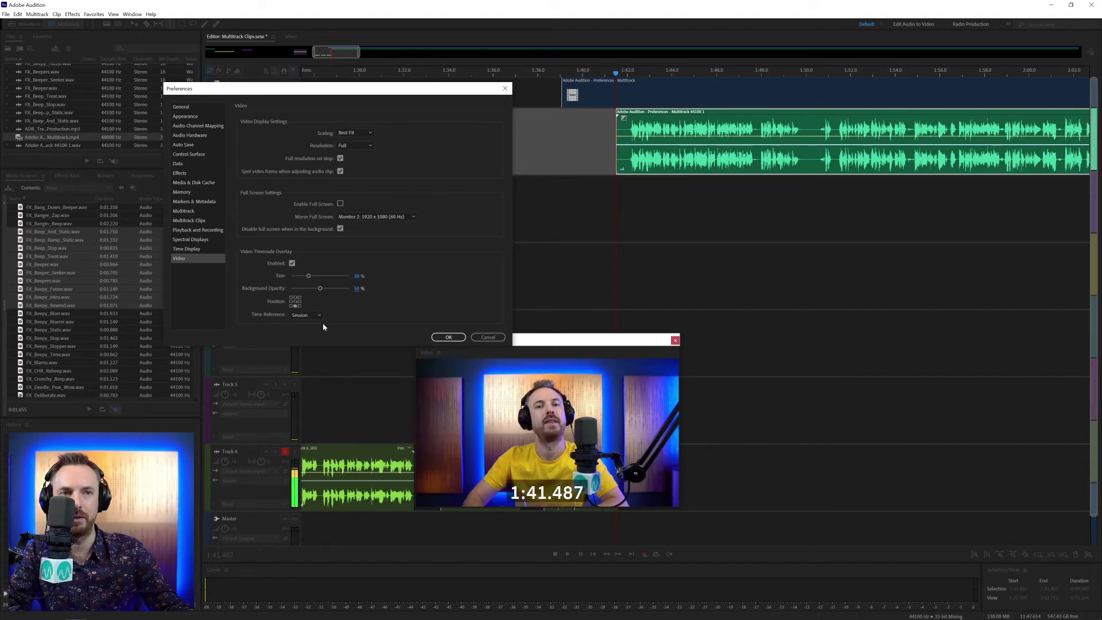
Step: Keep the overlay time reference on Session after briefly trying Media
{"action": "left_click", "coordinate": [310, 315]}
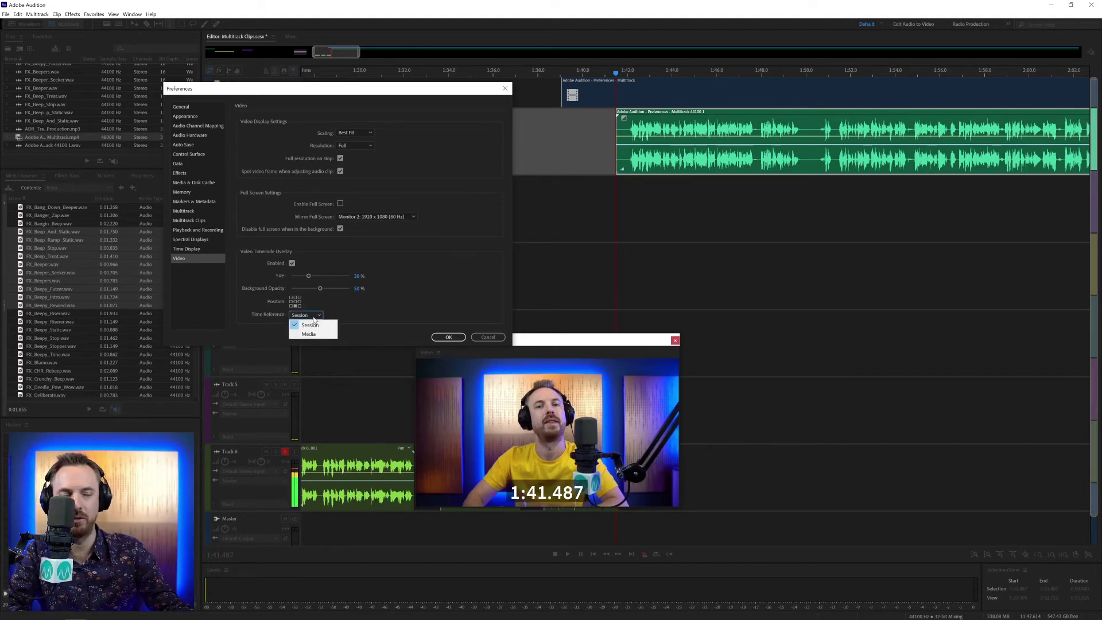
{"action": "left_click", "coordinate": [310, 333]}
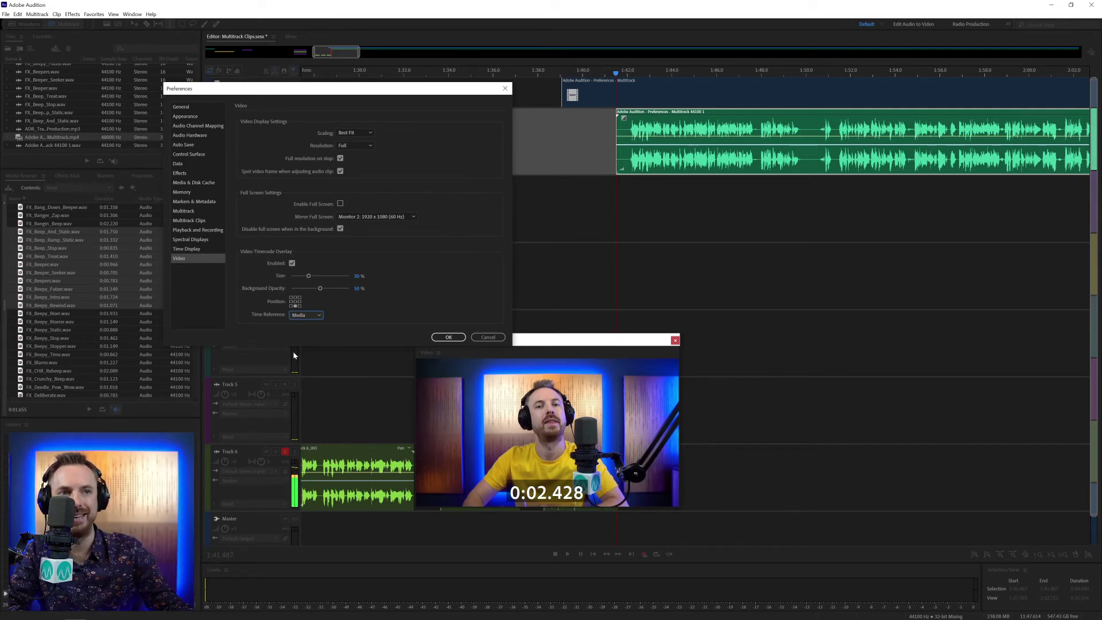
{"action": "left_click", "coordinate": [310, 315]}
{"action": "left_click", "coordinate": [305, 325]}
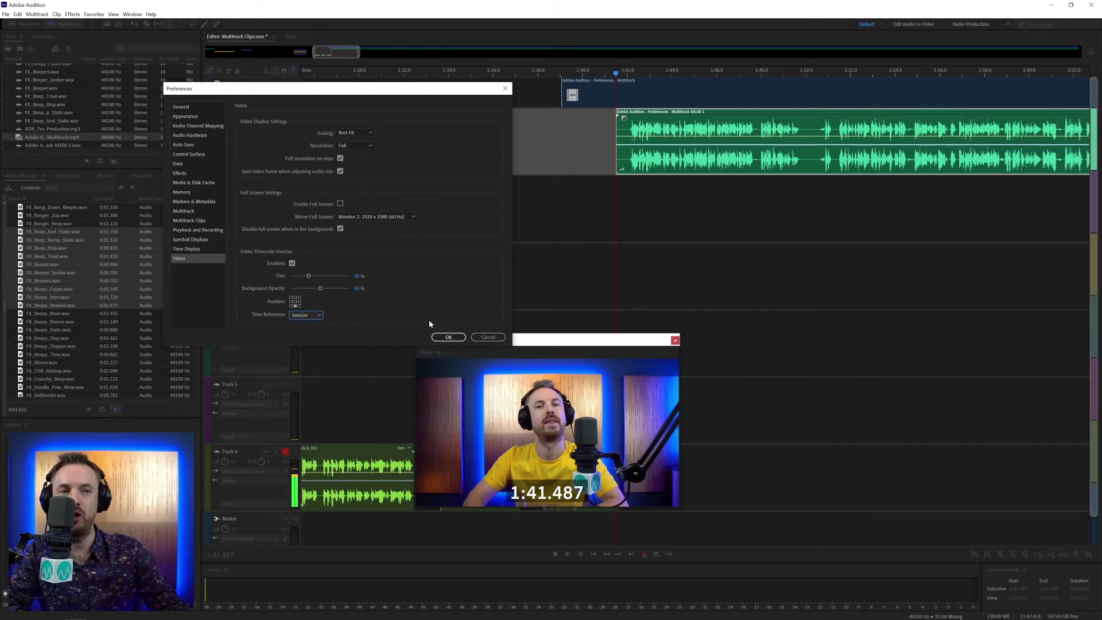
{"action": "left_click", "coordinate": [449, 338]}
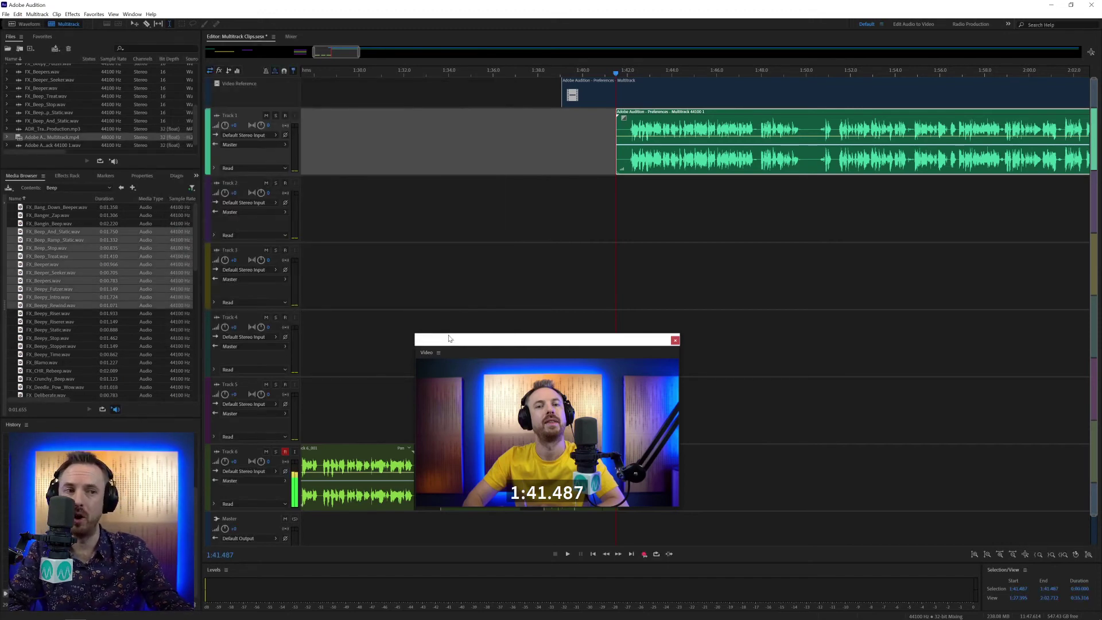